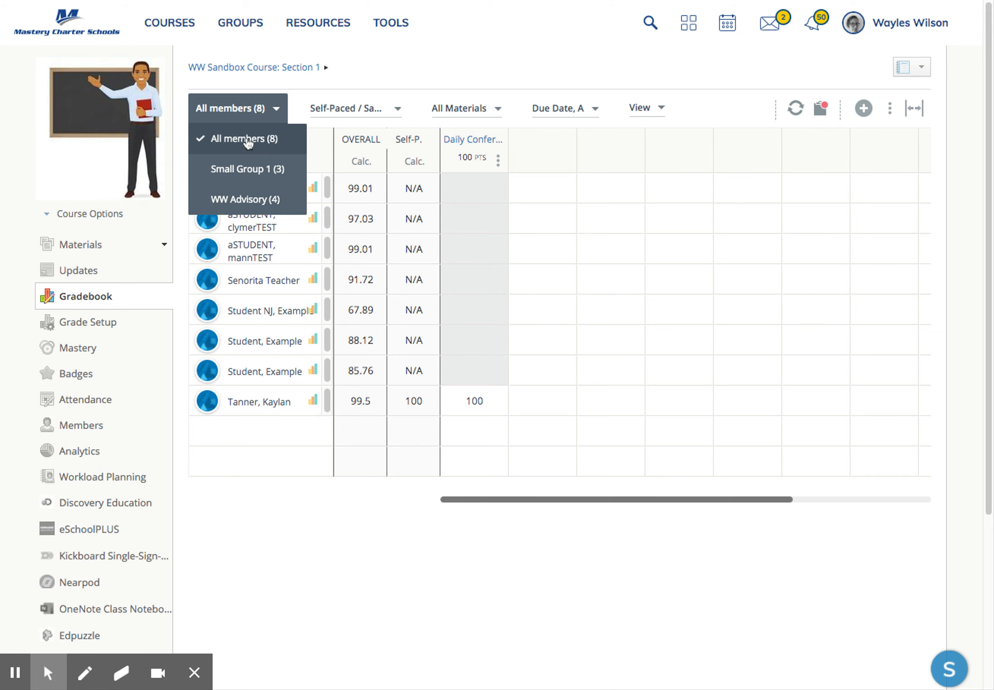
# - Filter the gradebook to the WW Advisory group and switch it back to all members
pyautogui.click(234, 199)
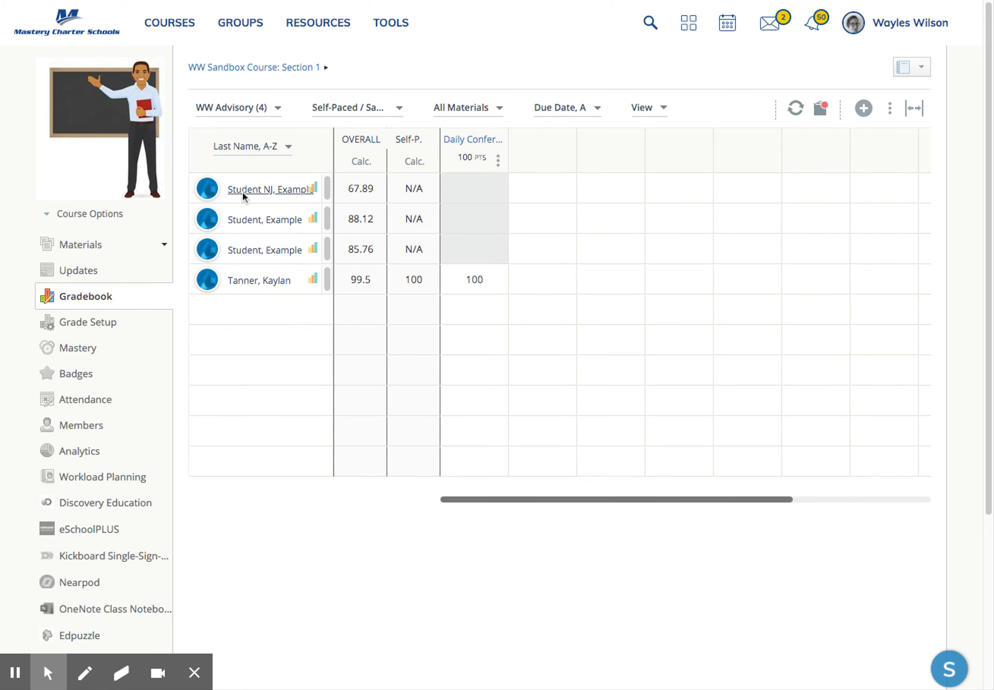
pyautogui.click(266, 109)
pyautogui.click(244, 141)
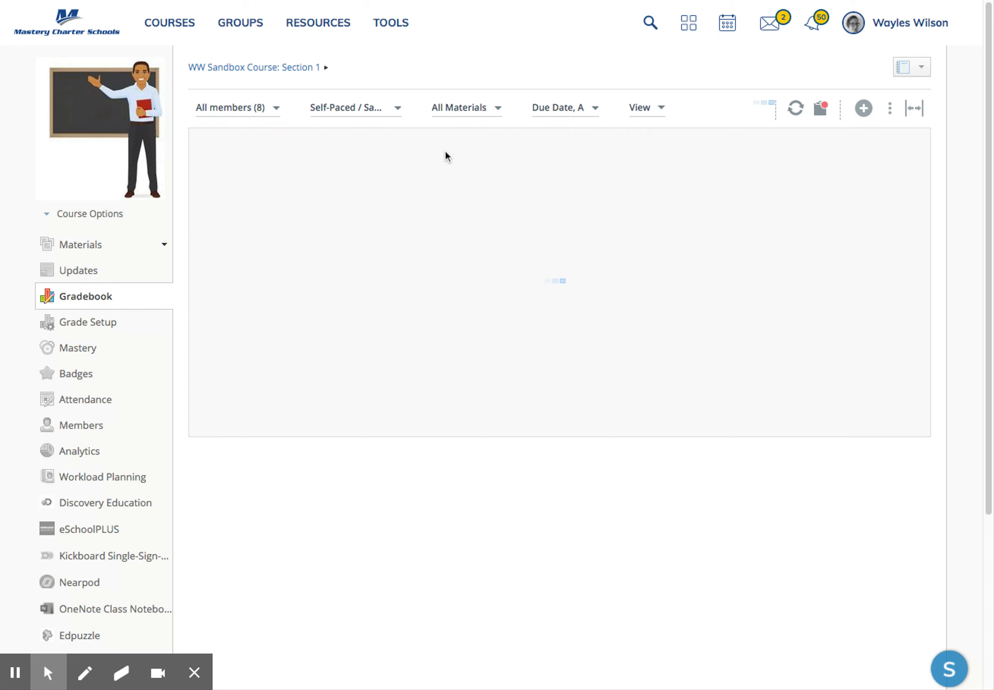
# - Set the gradebook's grading period to Q1:2021
pyautogui.click(398, 109)
pyautogui.click(351, 202)
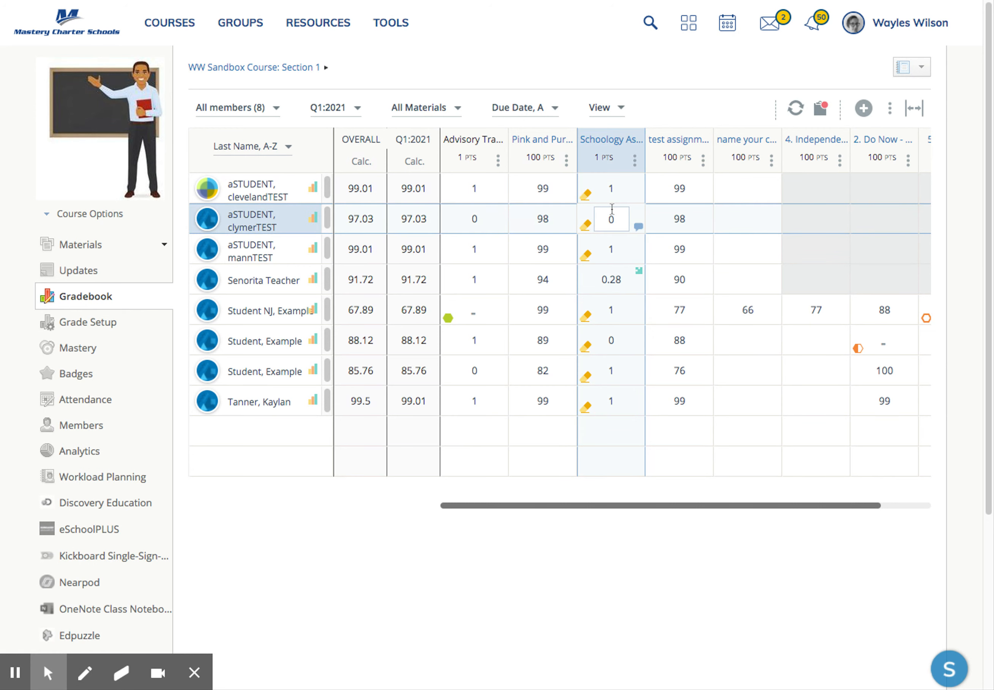
# - Filter the gradebook to the Completion category and switch it back to All Materials
pyautogui.click(458, 109)
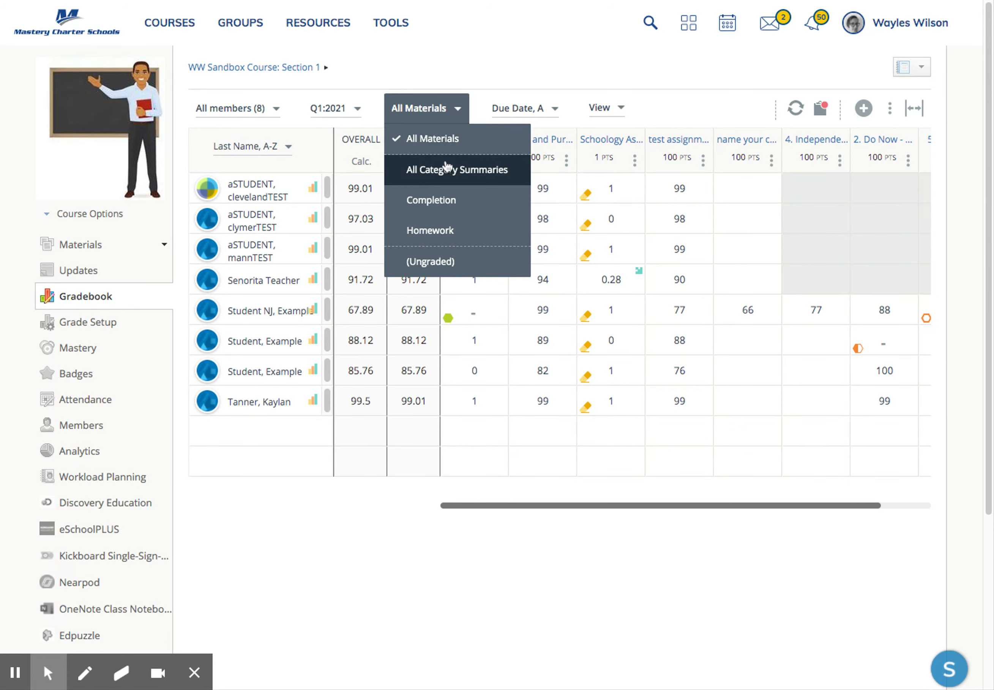
pyautogui.click(441, 200)
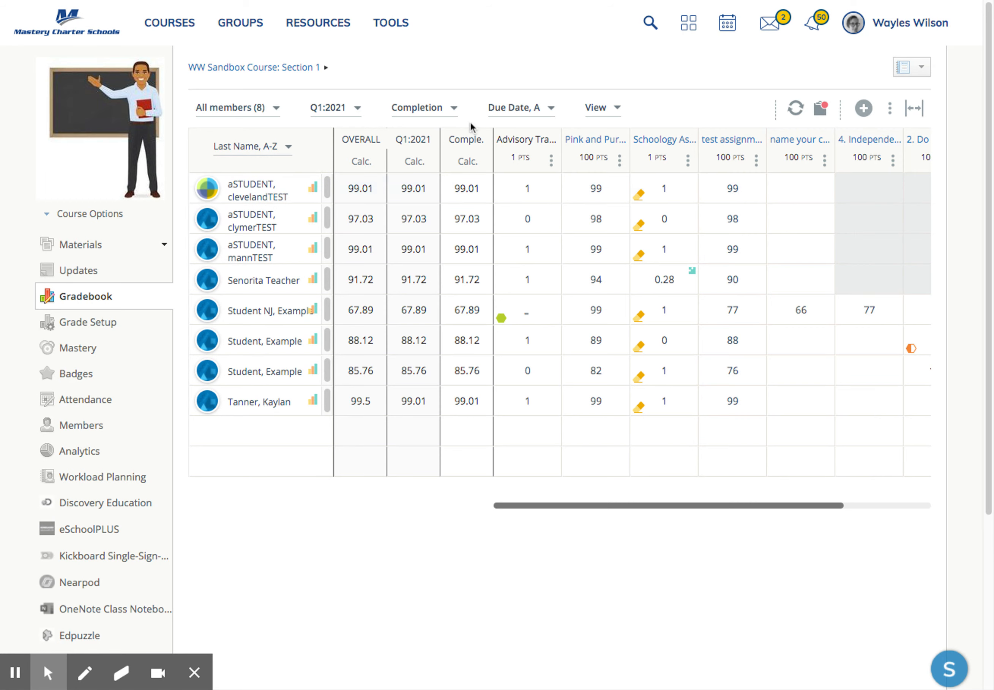
pyautogui.click(428, 108)
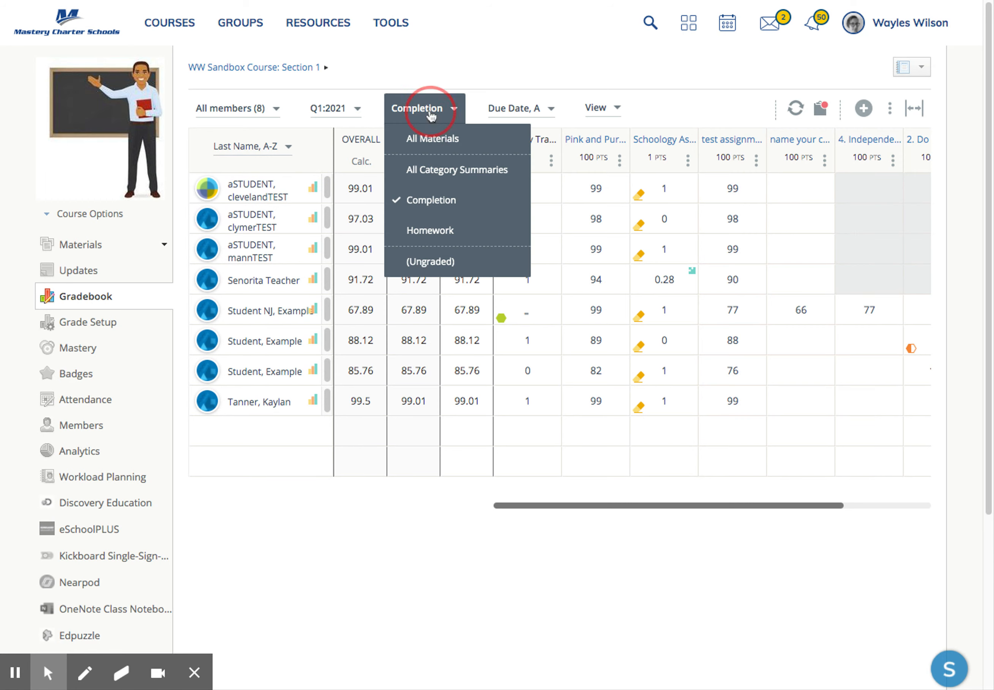
pyautogui.click(423, 143)
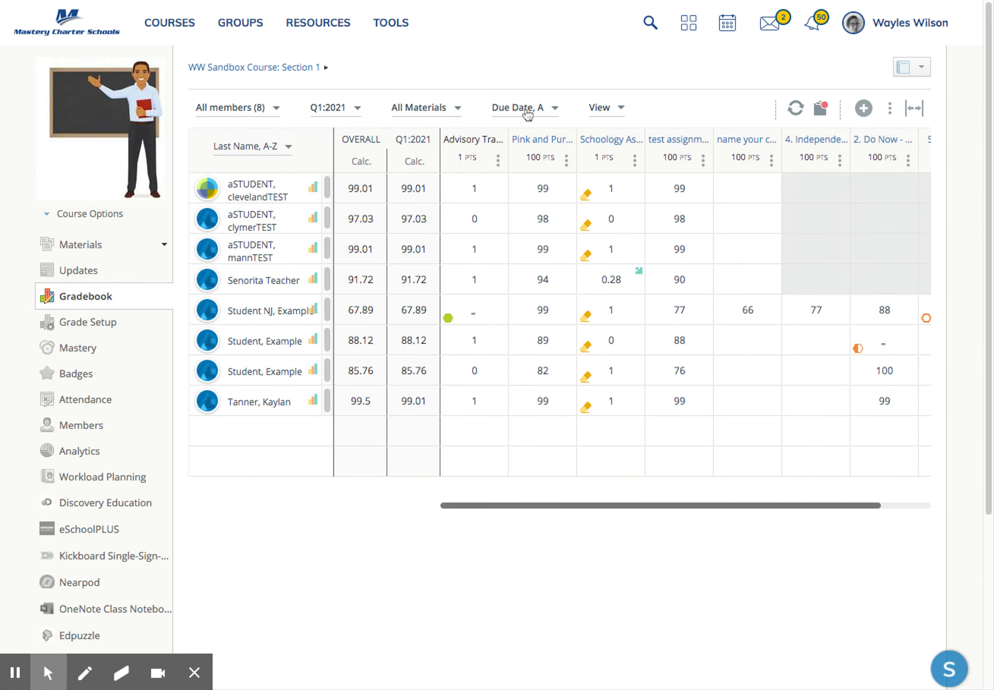
# - Review the due date sorting choices and the view options for highlighting cells
pyautogui.click(527, 108)
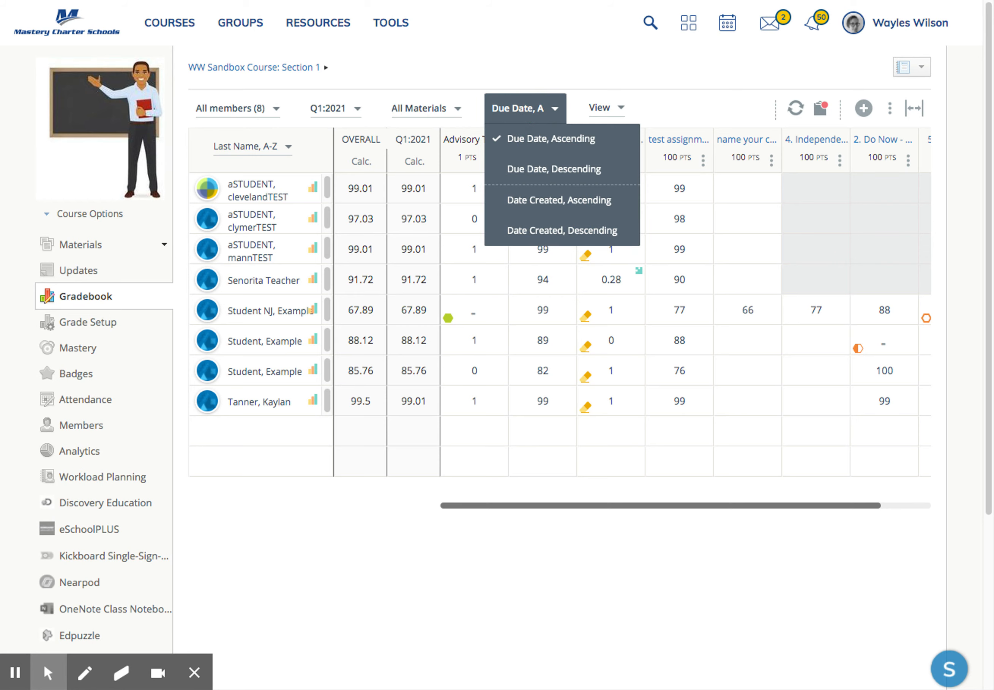
pyautogui.click(607, 106)
pyautogui.click(607, 108)
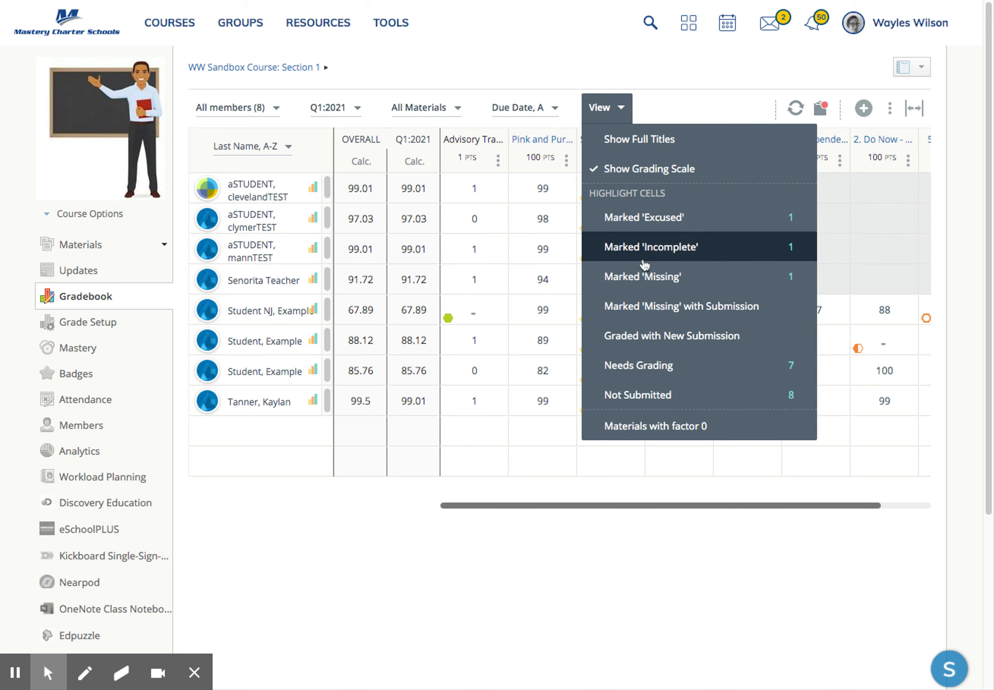
# - Examine the exception choices and the grade comment box for scores in the first Advisory column
pyautogui.click(449, 320)
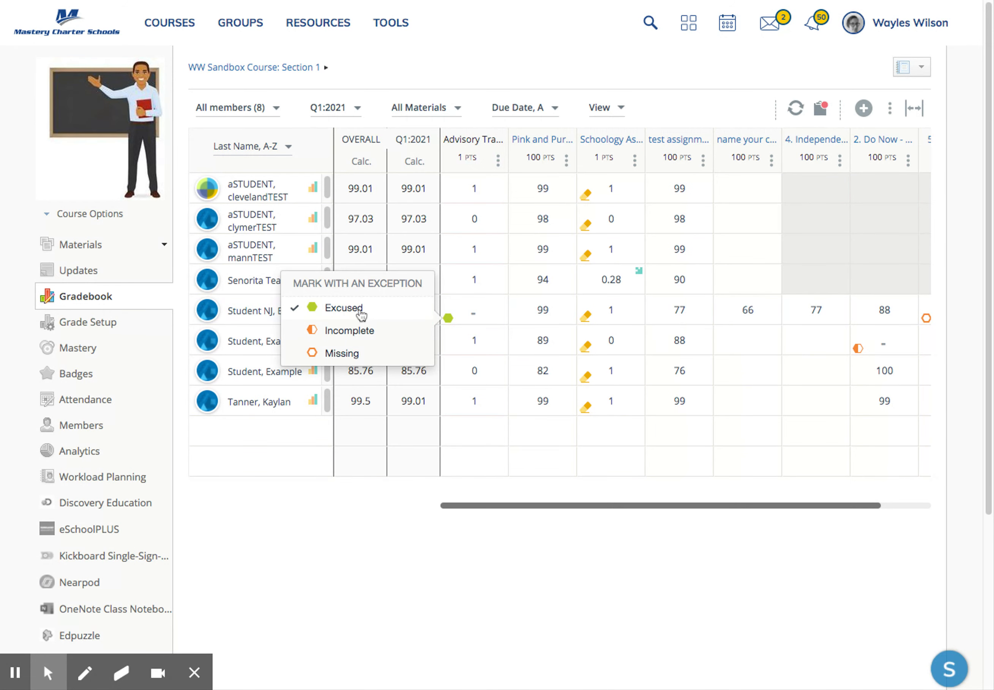
pyautogui.click(448, 290)
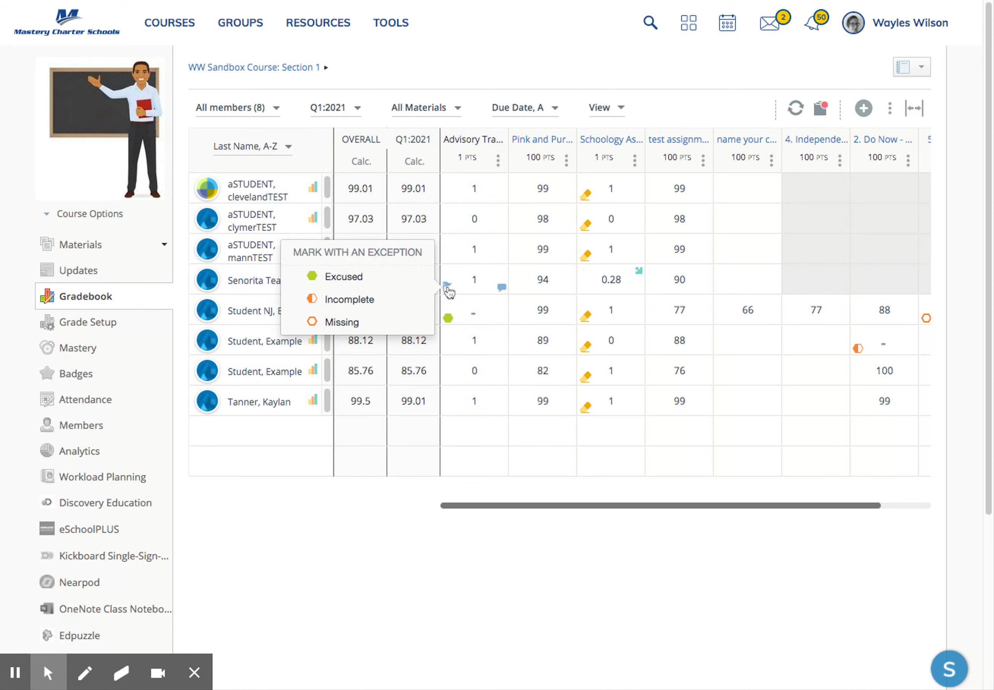
pyautogui.click(504, 296)
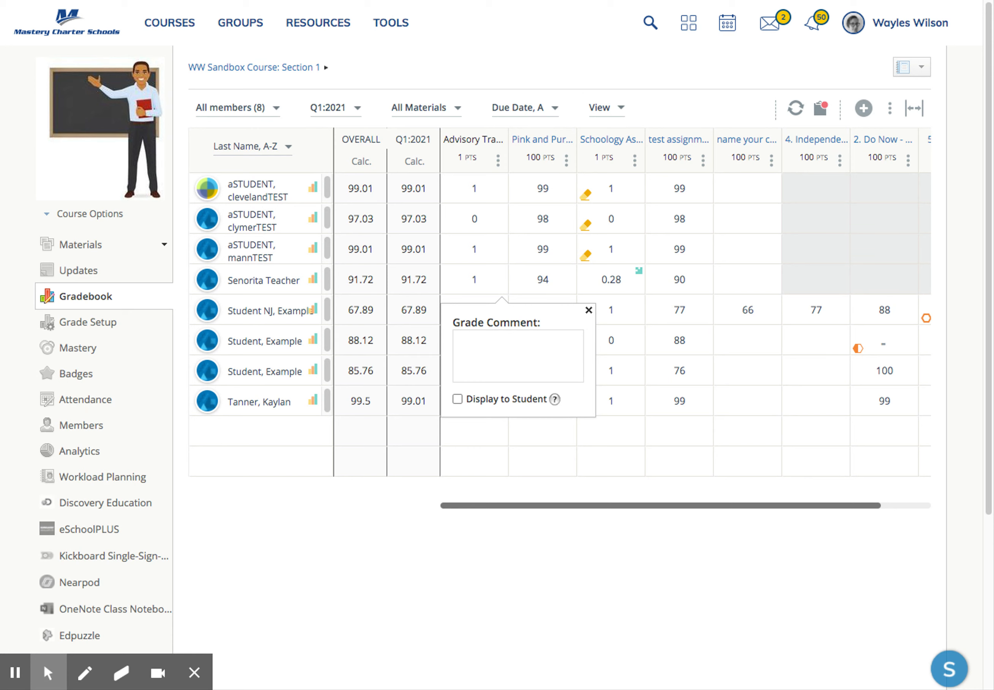
pyautogui.click(589, 310)
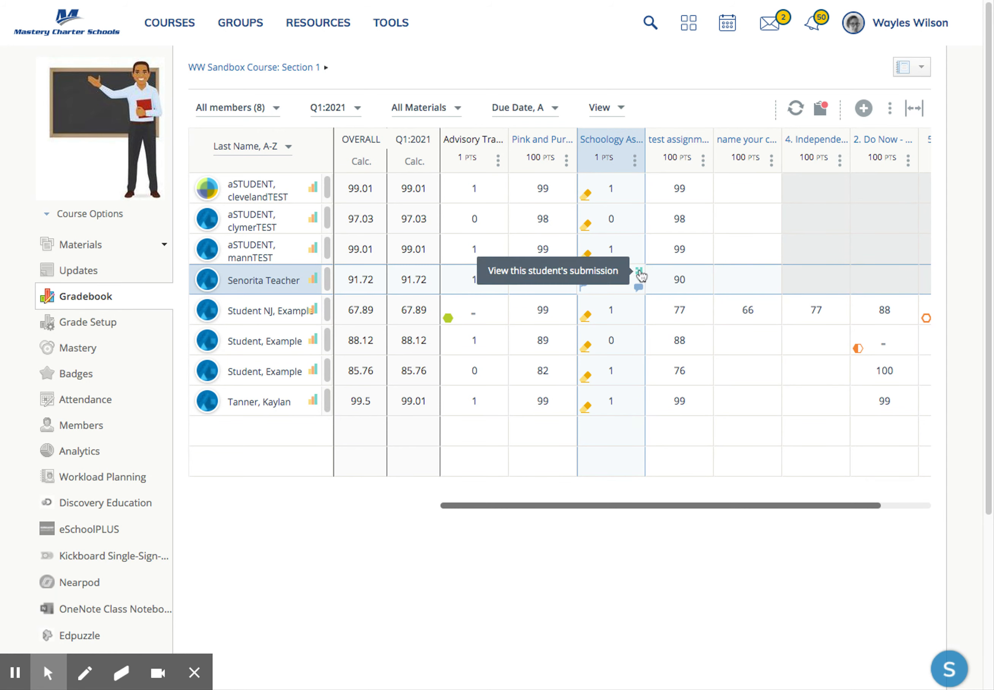
# - Edit the "Schoology As..." assignment so that it is worth 100 points
pyautogui.click(635, 161)
pyautogui.click(546, 194)
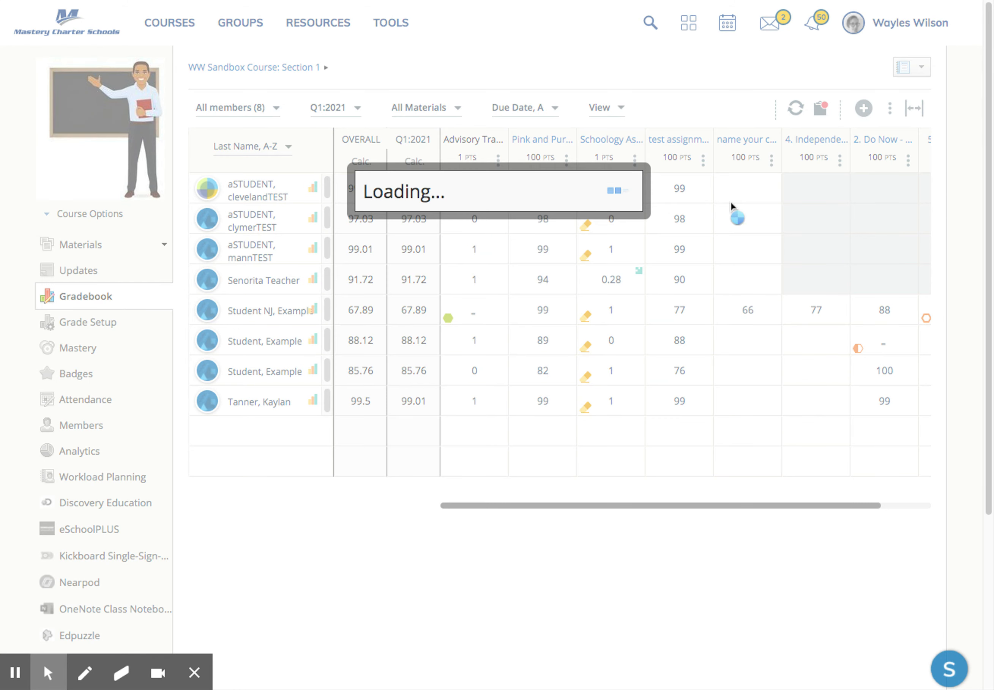
pyautogui.click(589, 170)
pyautogui.write('00')
pyautogui.click(481, 436)
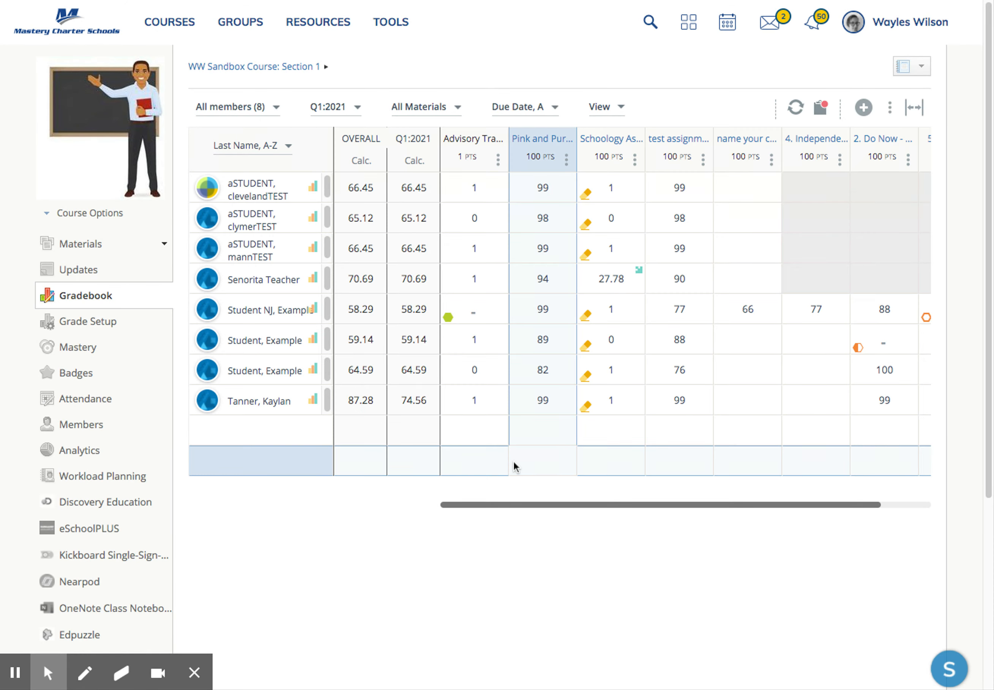
# - Clear the overridden "Schoology As..." grades of the first three students
pyautogui.click(586, 194)
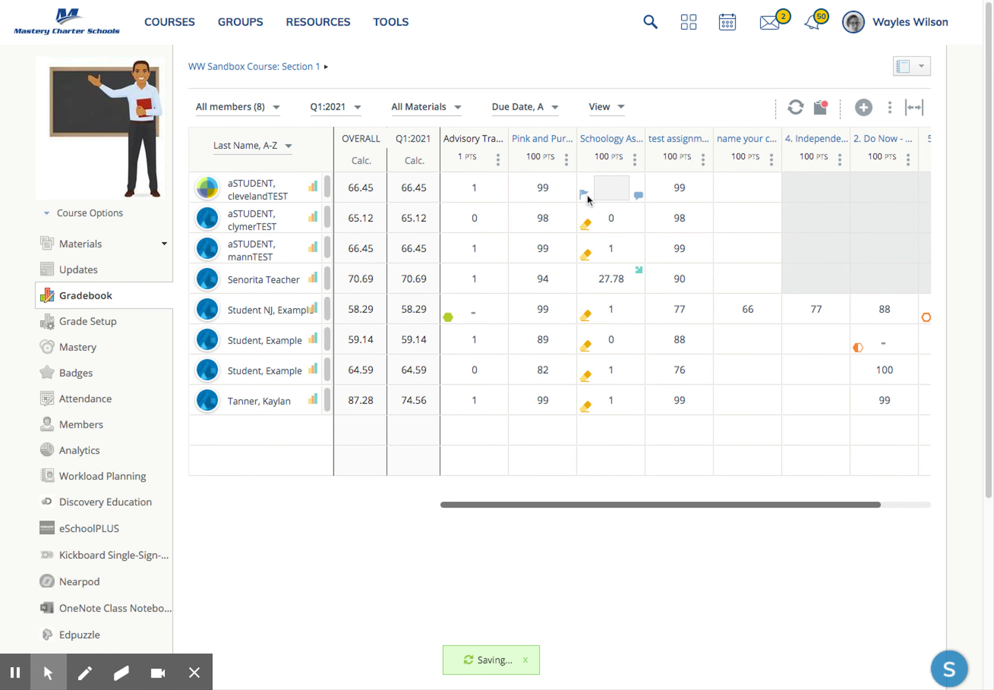
pyautogui.click(585, 223)
pyautogui.click(587, 254)
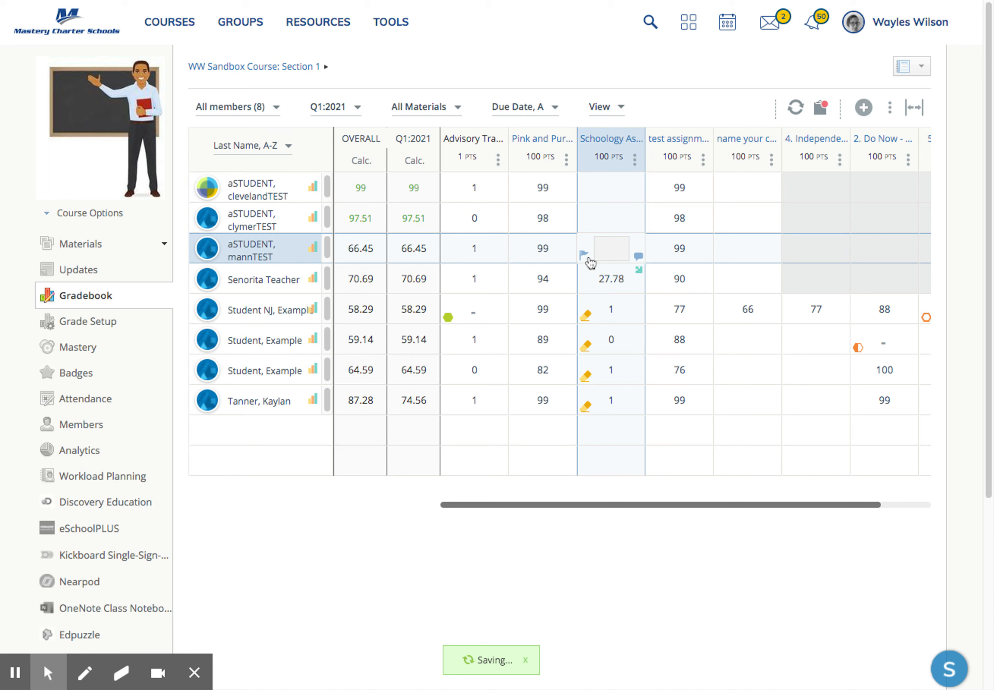
# - Mark the "Schoology As..." grades of the first and third students as Missing and the second student's as Excused
pyautogui.click(586, 194)
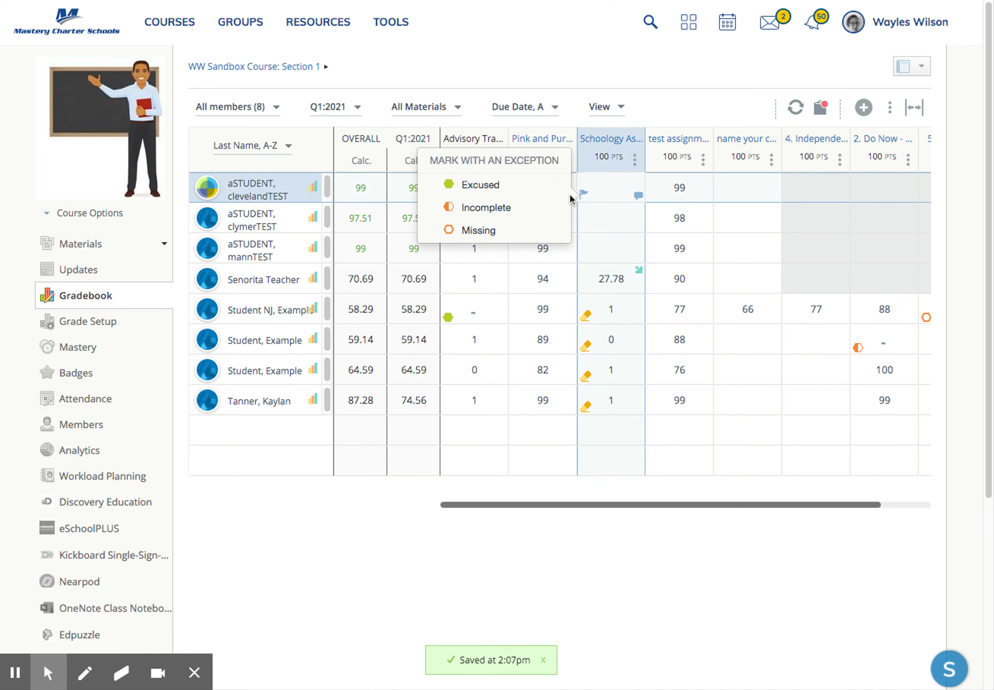
pyautogui.click(478, 232)
pyautogui.click(584, 225)
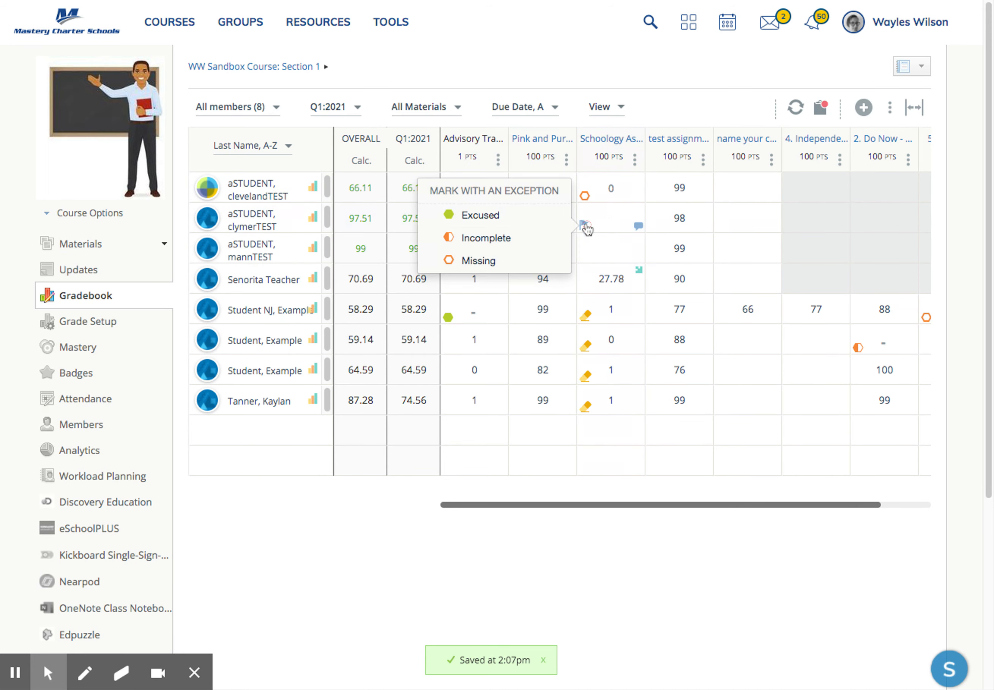
pyautogui.click(499, 219)
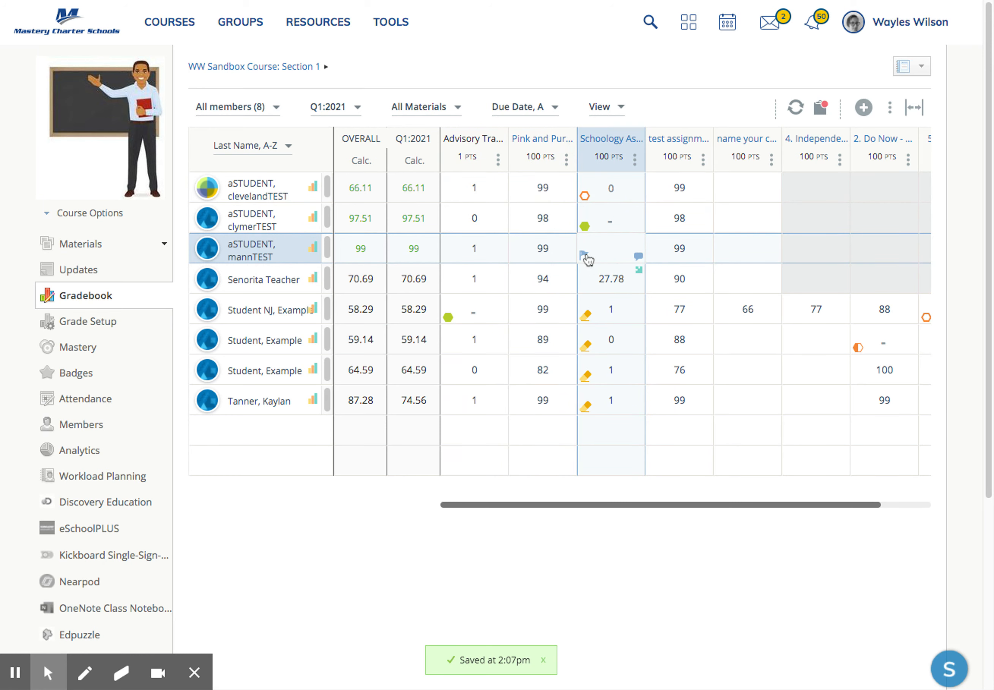
pyautogui.click(588, 259)
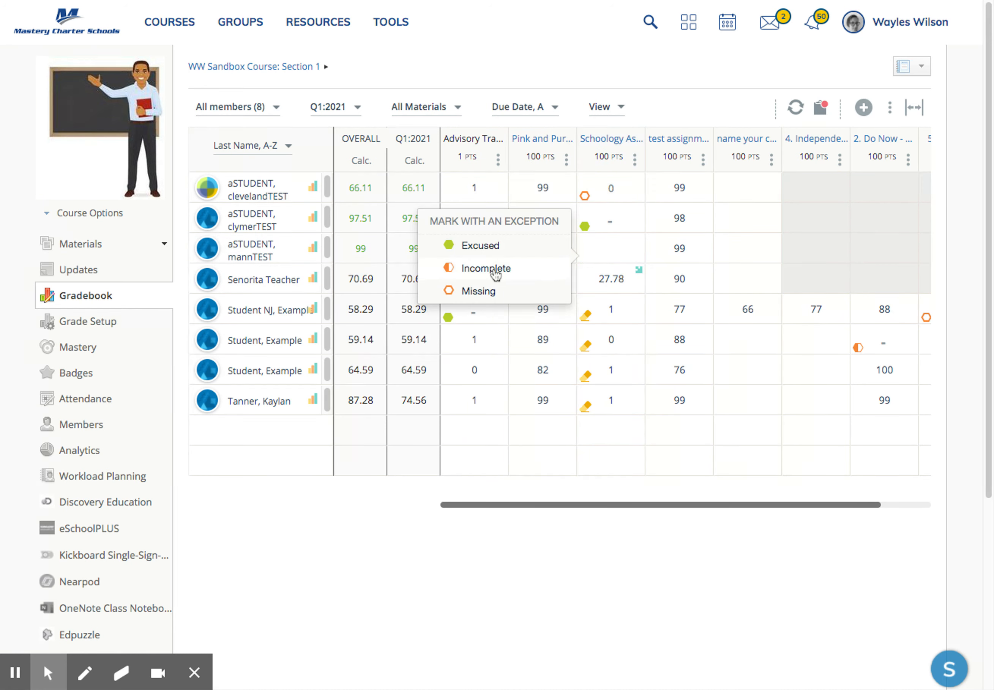
pyautogui.click(485, 295)
# - Clear the overridden "Schoology As..." grades of the last four students
pyautogui.click(588, 317)
pyautogui.click(587, 346)
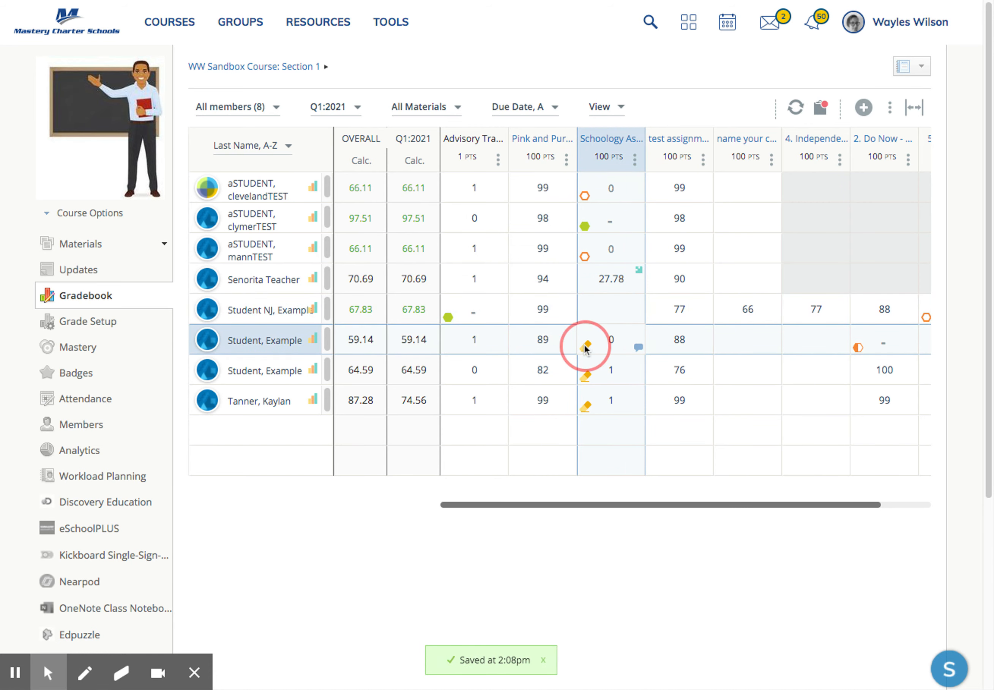
pyautogui.click(587, 375)
pyautogui.click(585, 404)
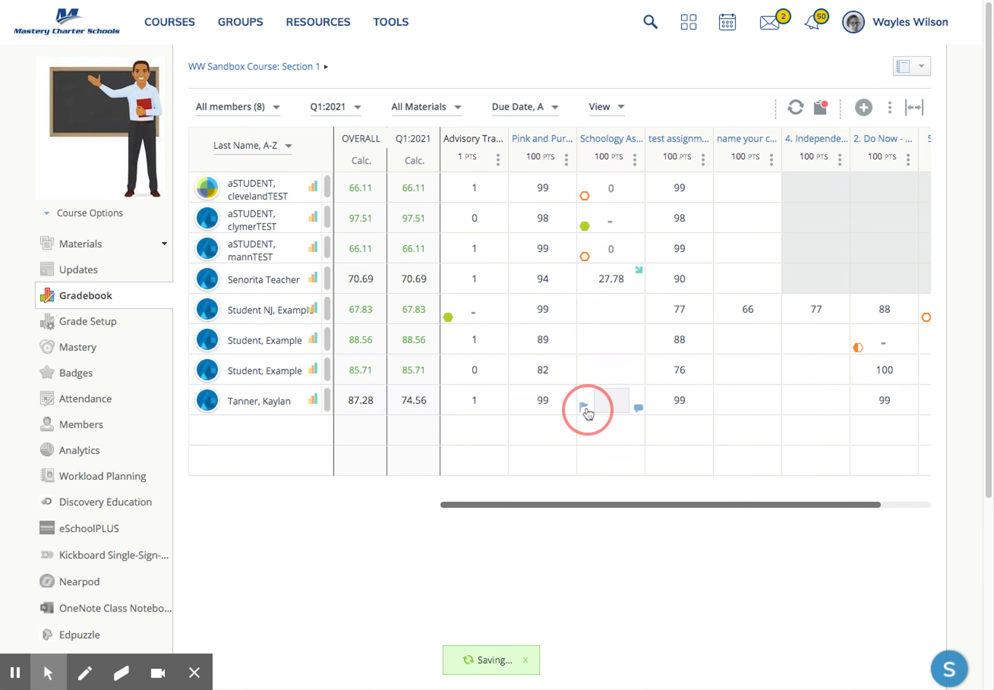
# - Mark the "Schoology As..." grades of the fifth, sixth and seventh students as Missing and the last student's as Incomplete
pyautogui.click(584, 317)
pyautogui.click(504, 350)
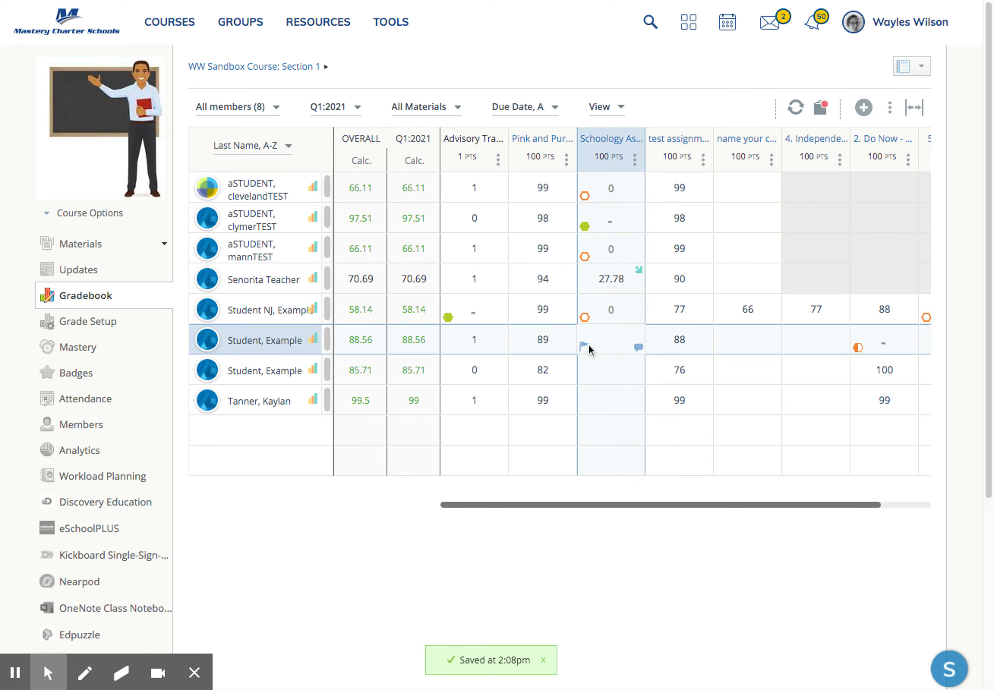
pyautogui.click(584, 345)
pyautogui.click(478, 382)
pyautogui.click(584, 375)
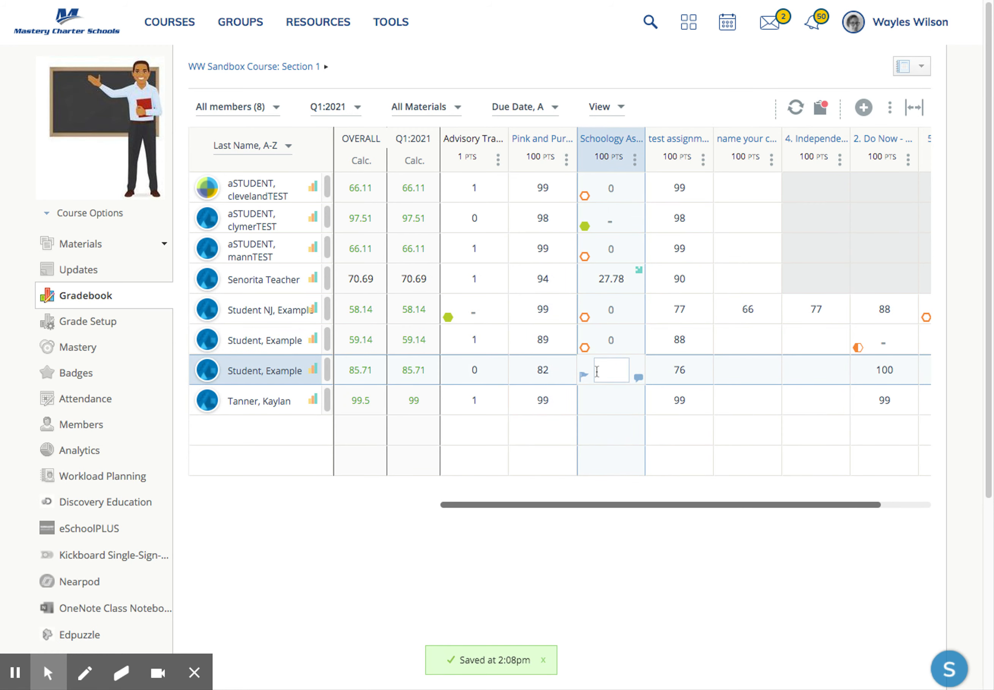
pyautogui.click(584, 378)
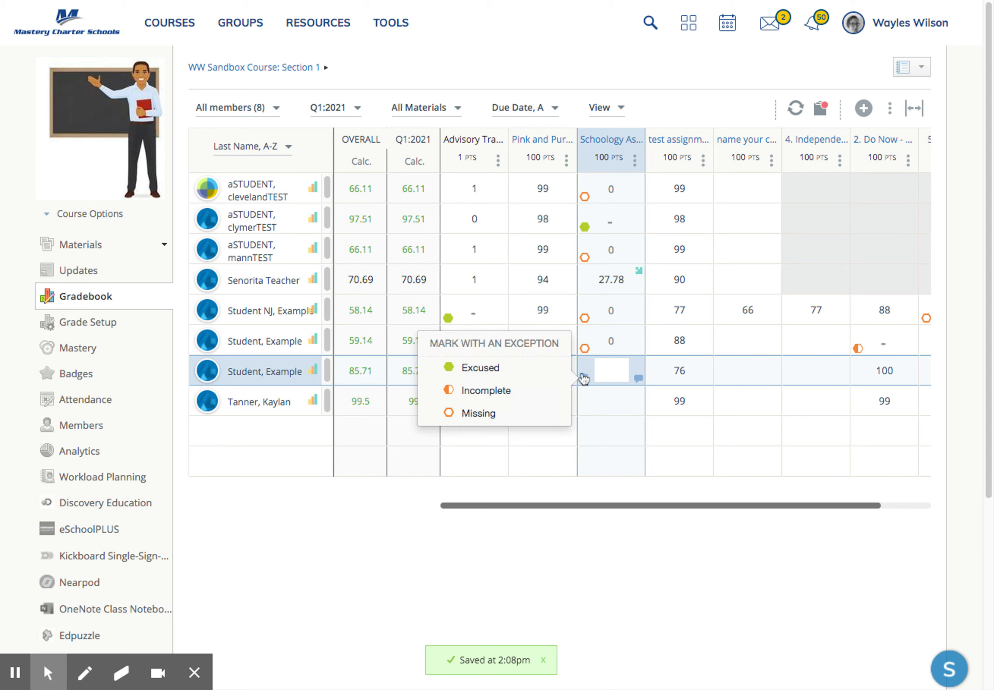
pyautogui.click(515, 414)
pyautogui.click(579, 408)
pyautogui.click(582, 412)
pyautogui.click(466, 422)
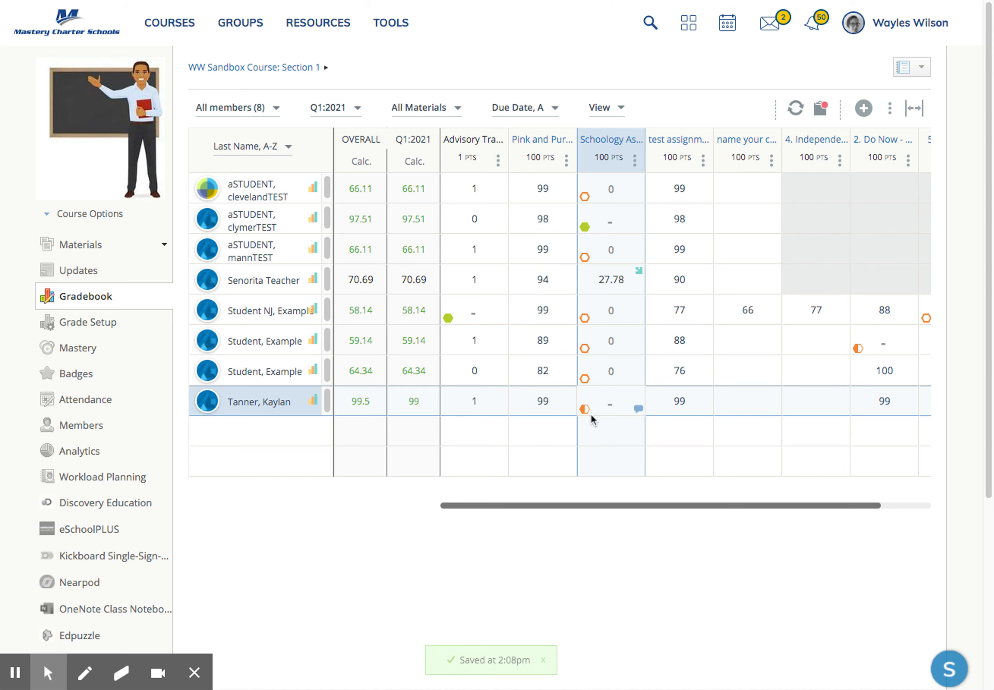
pyautogui.click(739, 400)
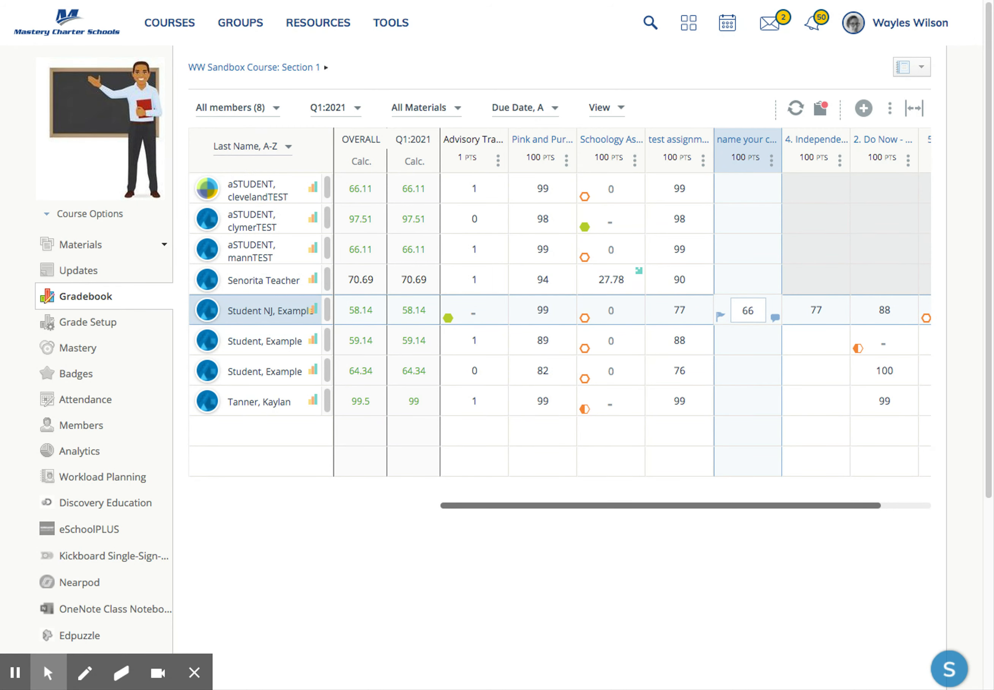
# - Create a grade column named PROGRAM in the Completion category
pyautogui.click(863, 109)
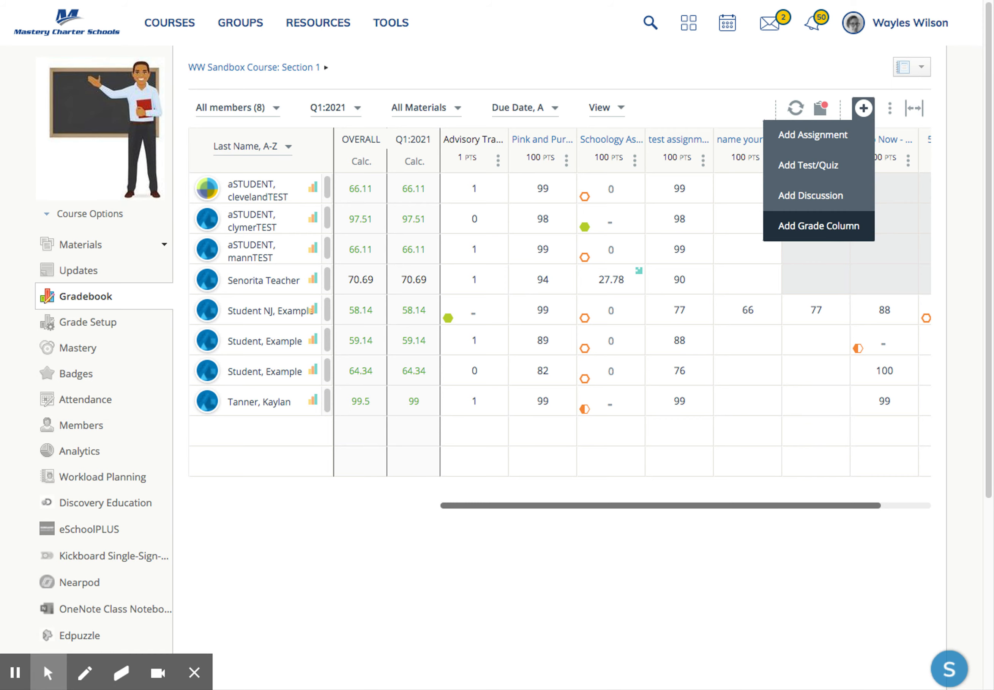
pyautogui.click(818, 226)
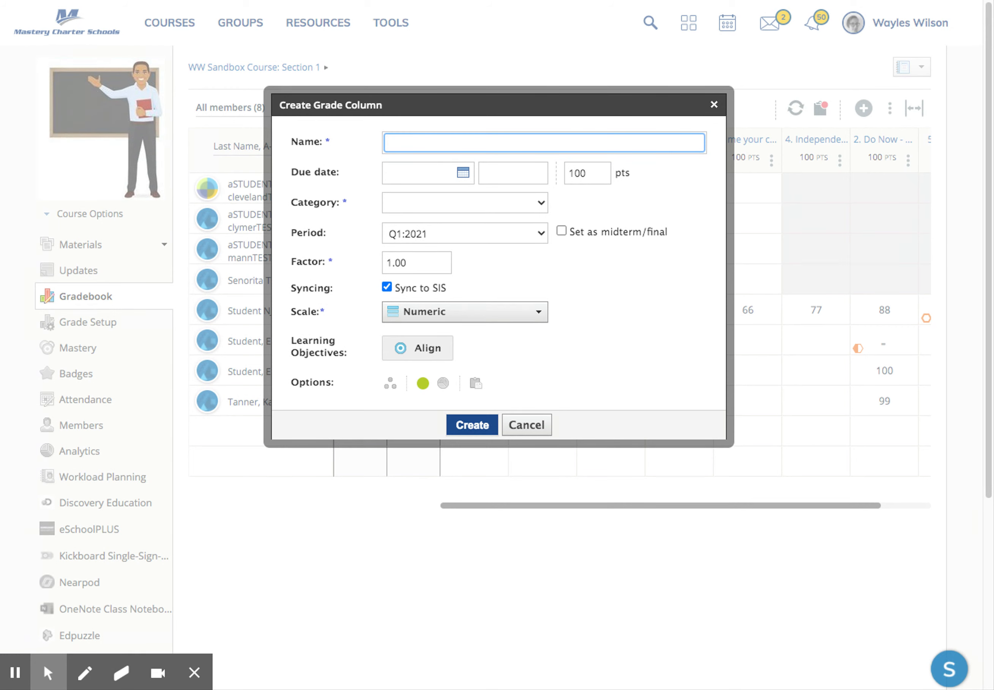
pyautogui.write('PROGRA<')
pyautogui.click(405, 203)
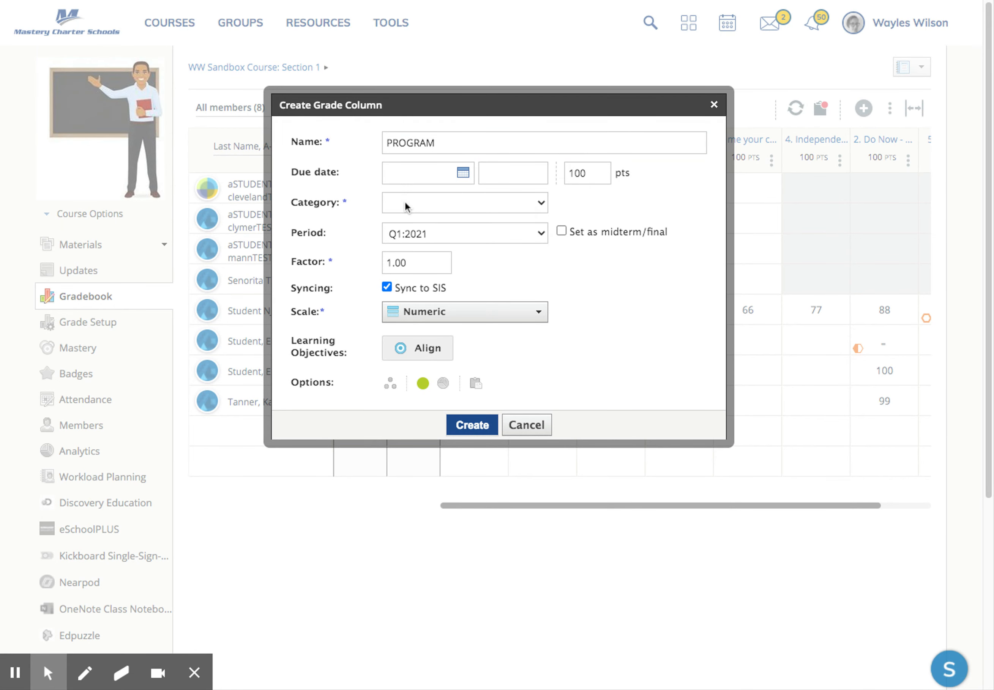
pyautogui.click(423, 206)
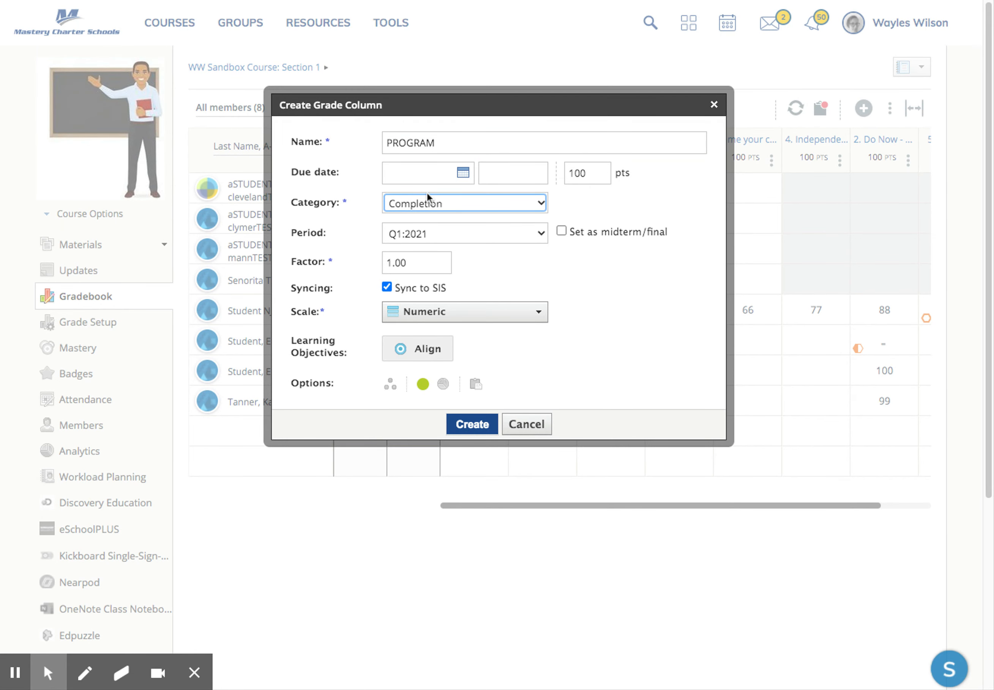
pyautogui.click(461, 426)
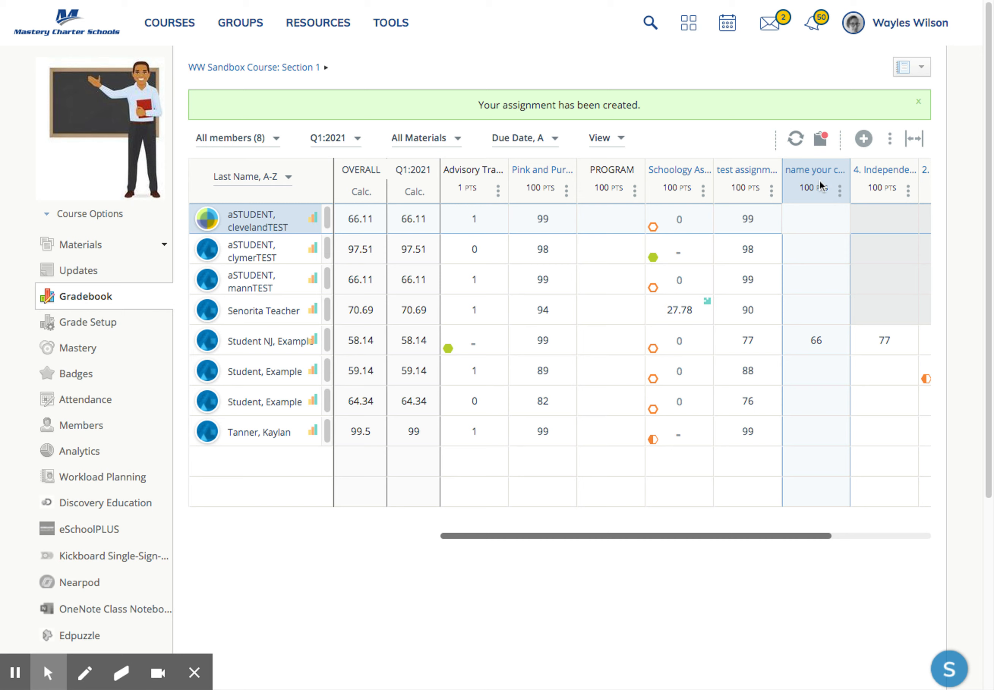
# - Enter PROGRAM grades of 100 for the first student and 86 for the second student
pyautogui.click(605, 221)
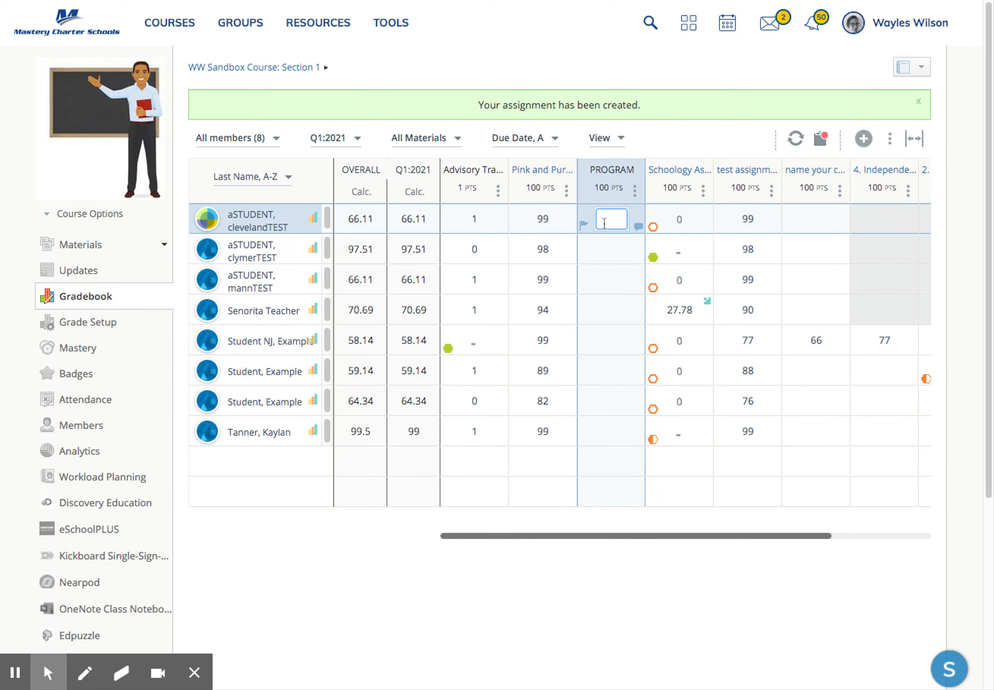
pyautogui.write('100')
pyautogui.click(607, 248)
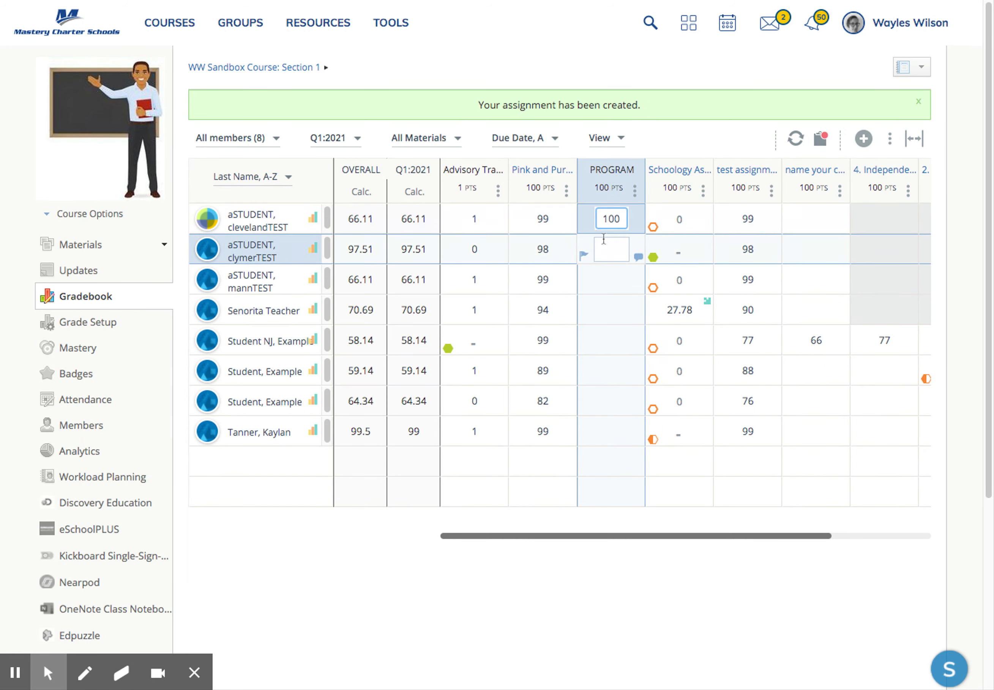
pyautogui.write('86')
pyautogui.click(608, 280)
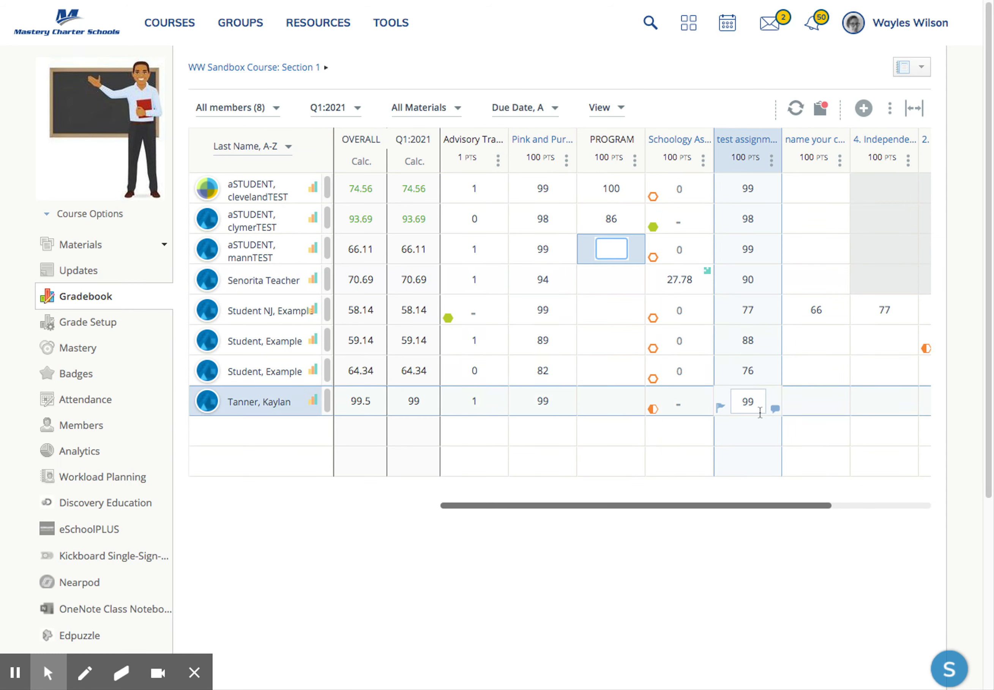
pyautogui.click(16, 674)
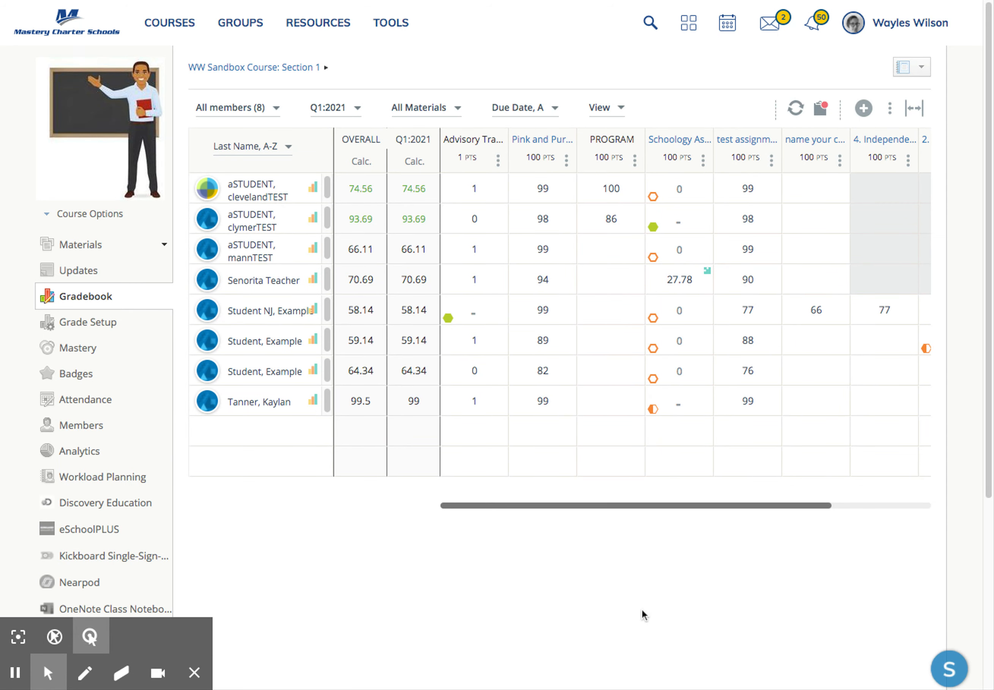
# - Review the remaining Q1:2021 grade columns and check the gradebook's Export option
pyautogui.moveTo(655, 505); pyautogui.dragTo(535, 505)
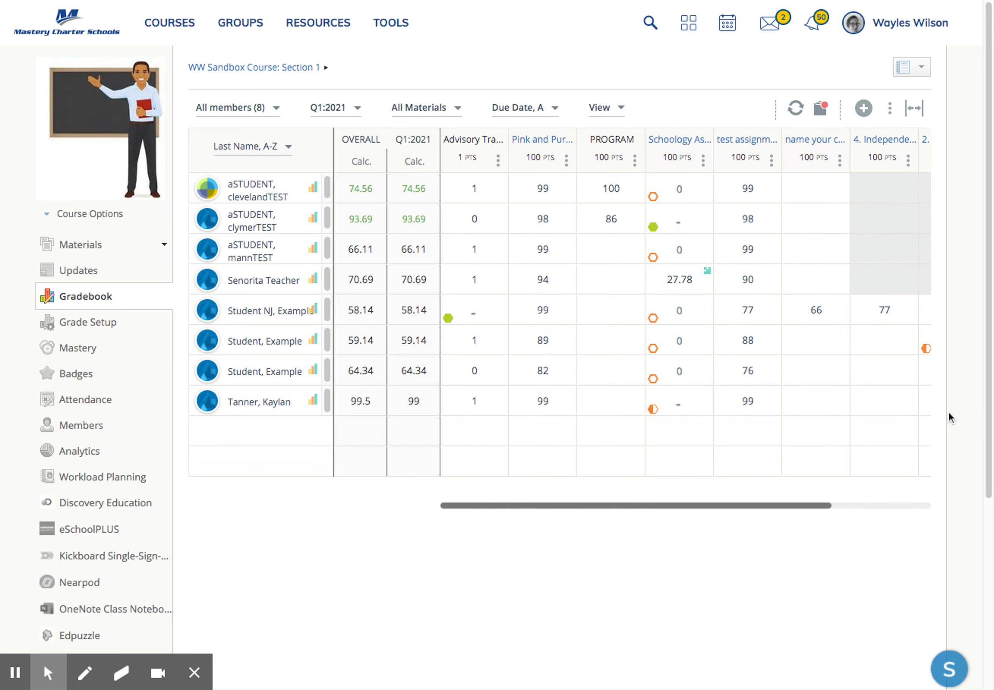
pyautogui.moveTo(770, 508); pyautogui.dragTo(870, 508)
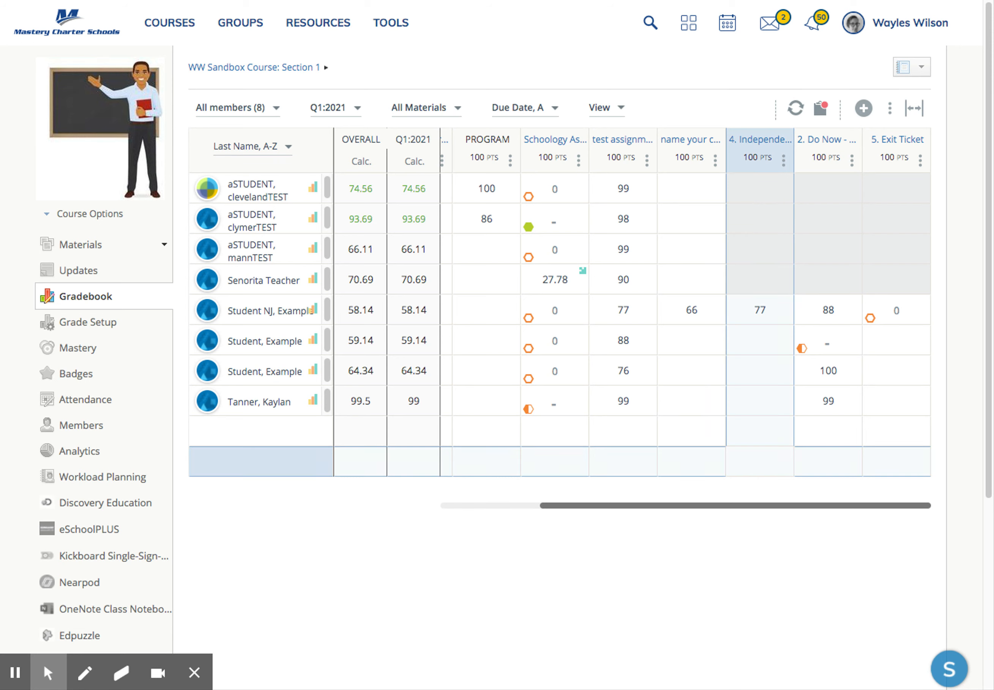
pyautogui.click(889, 108)
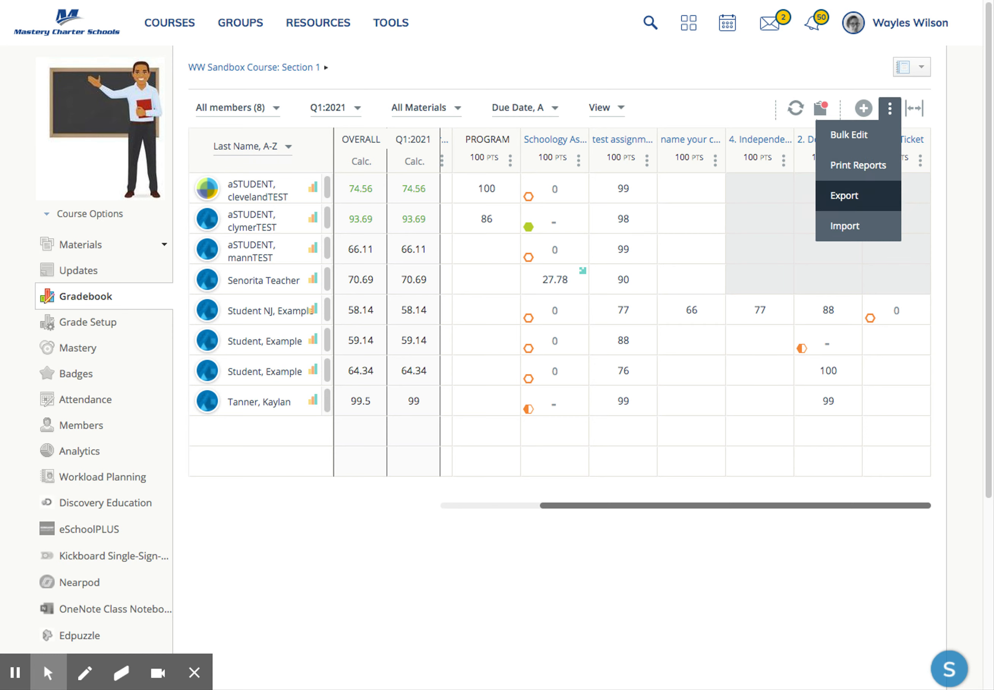
pyautogui.click(843, 196)
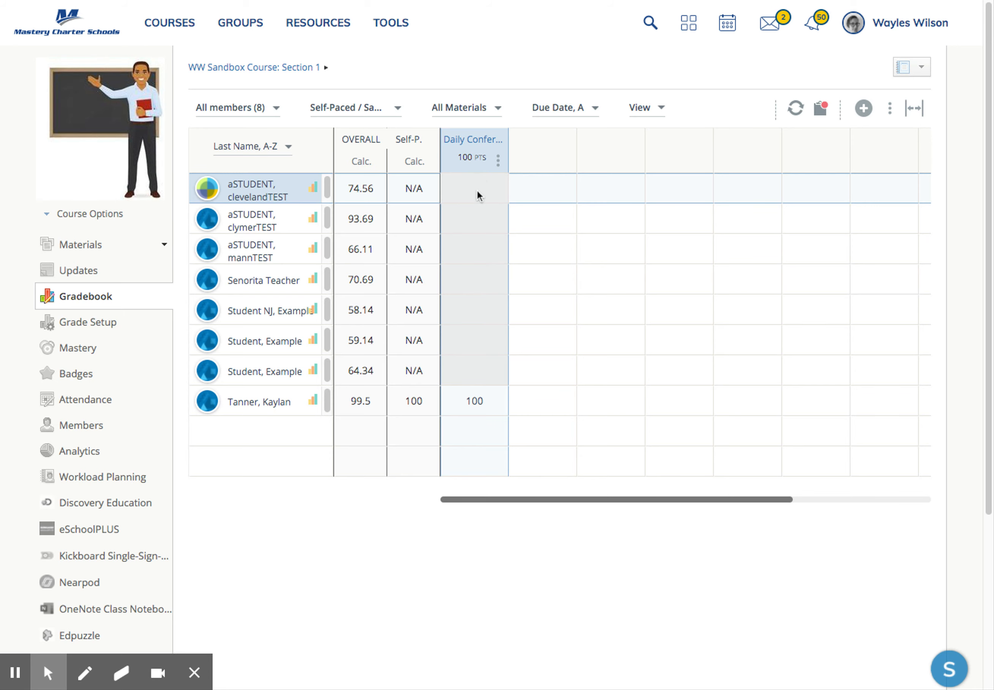
# - Inspect the last student's "Daily Confer..." grade in the Self-Paced grading period
pyautogui.click(485, 399)
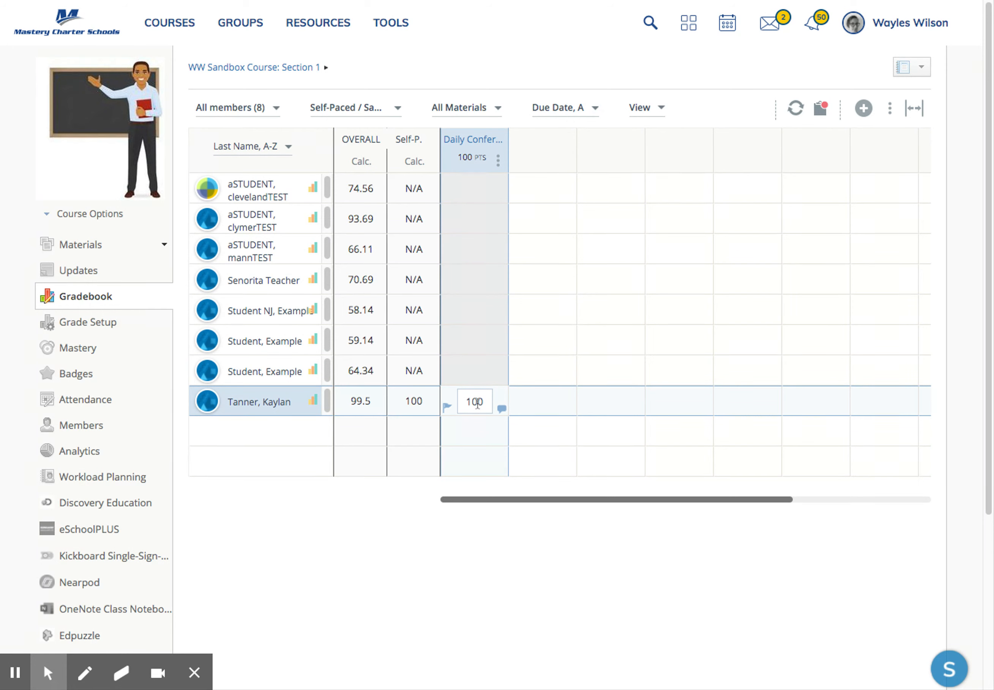
pyautogui.press('Return')
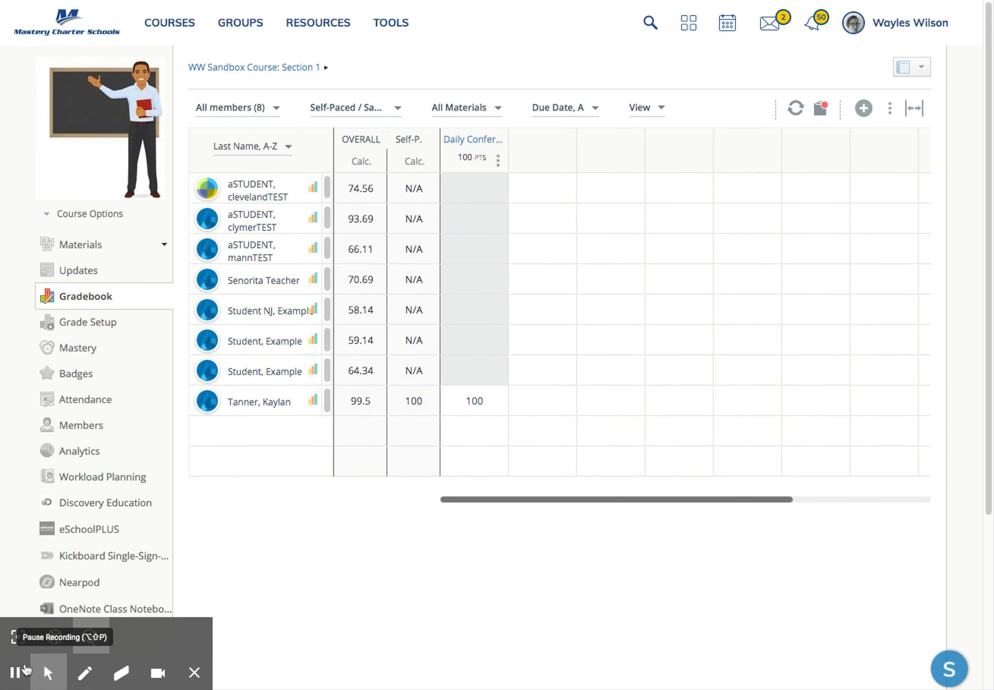
pyautogui.click(26, 676)
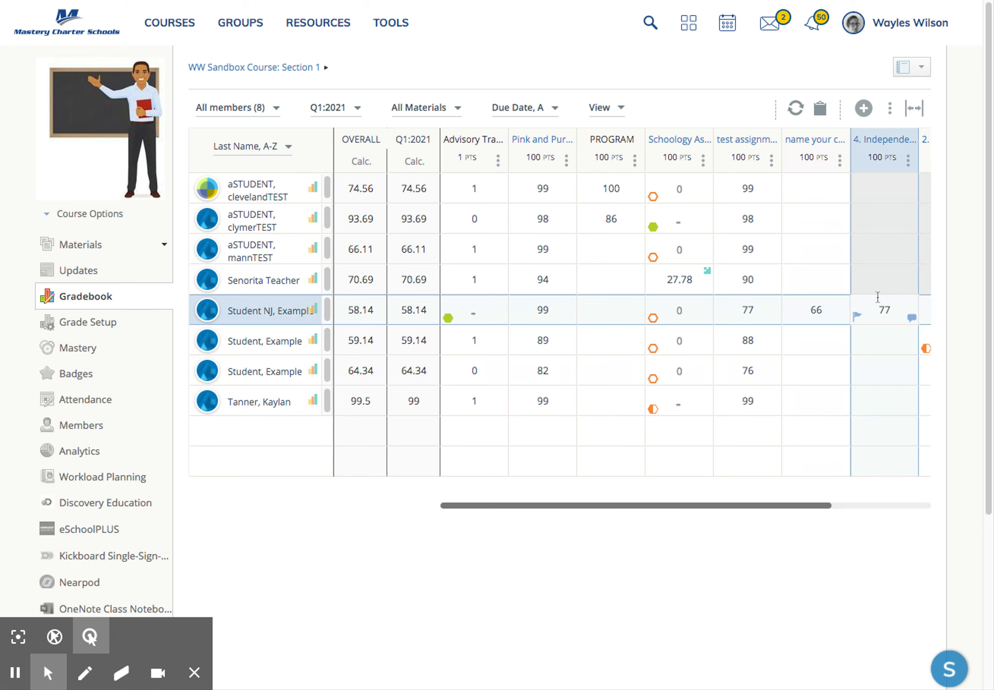
# - Expand the gradebook to full width and show the choices for adding assignments, tests, discussions or grade columns
pyautogui.click(917, 111)
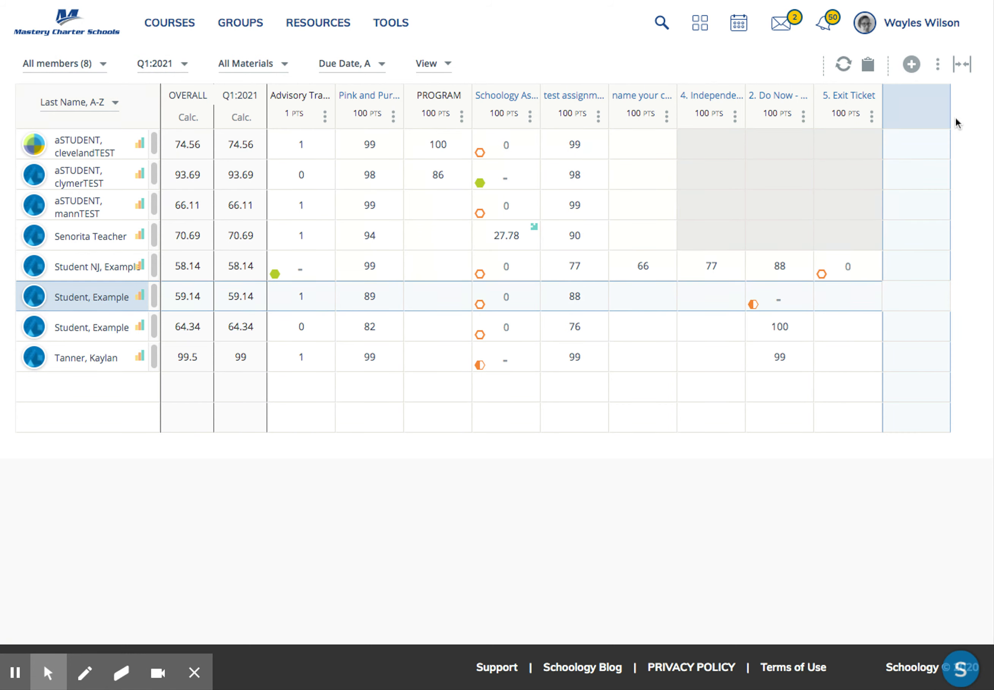
pyautogui.click(918, 73)
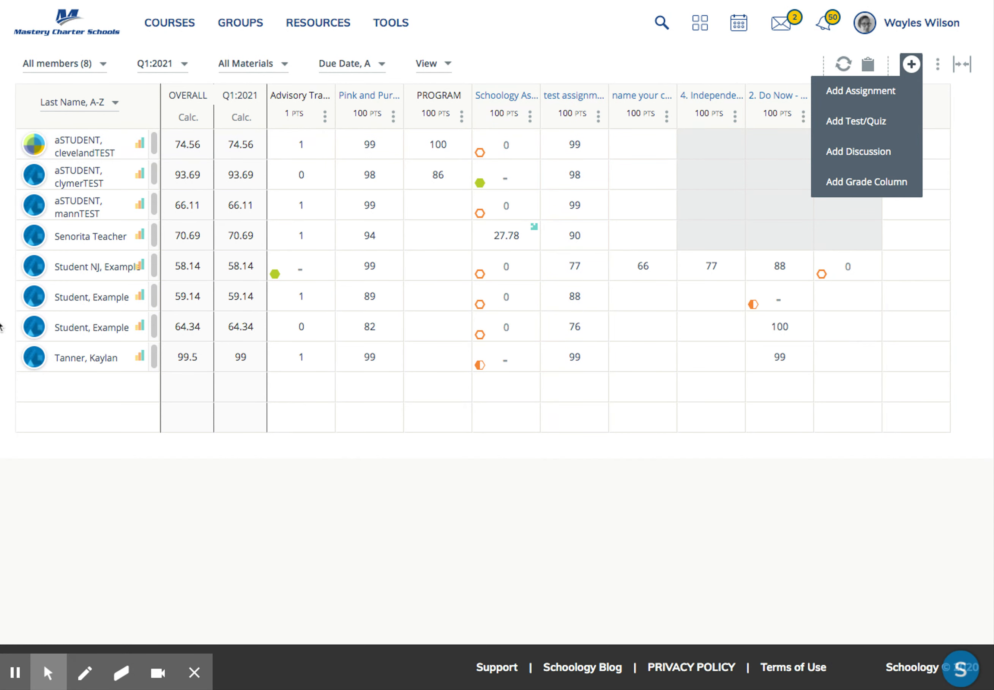
pyautogui.click(15, 672)
pyautogui.click(15, 672)
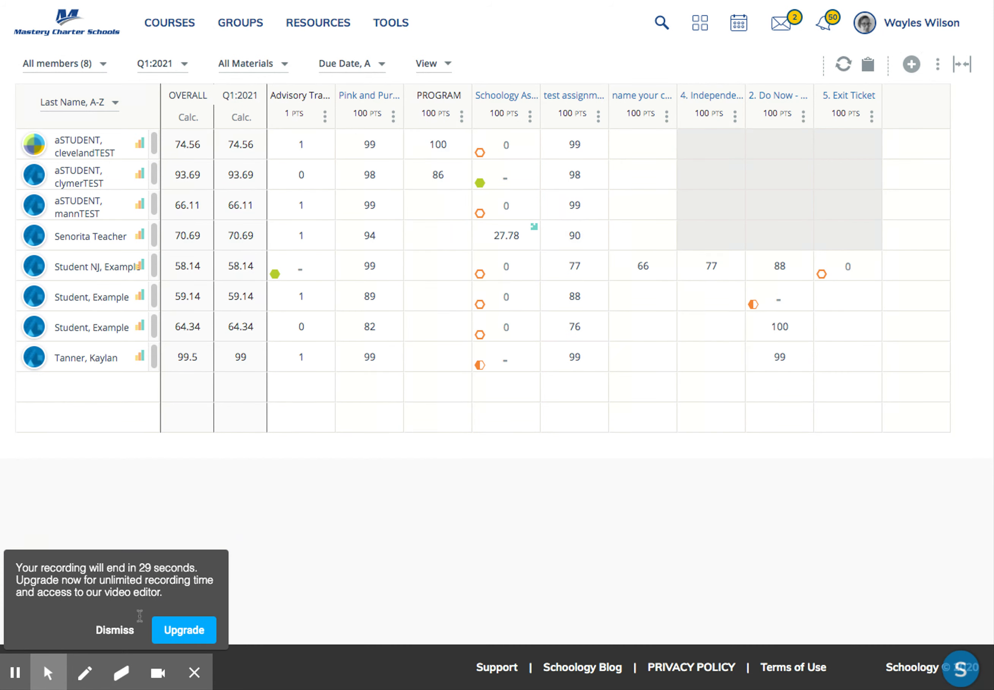
pyautogui.click(112, 632)
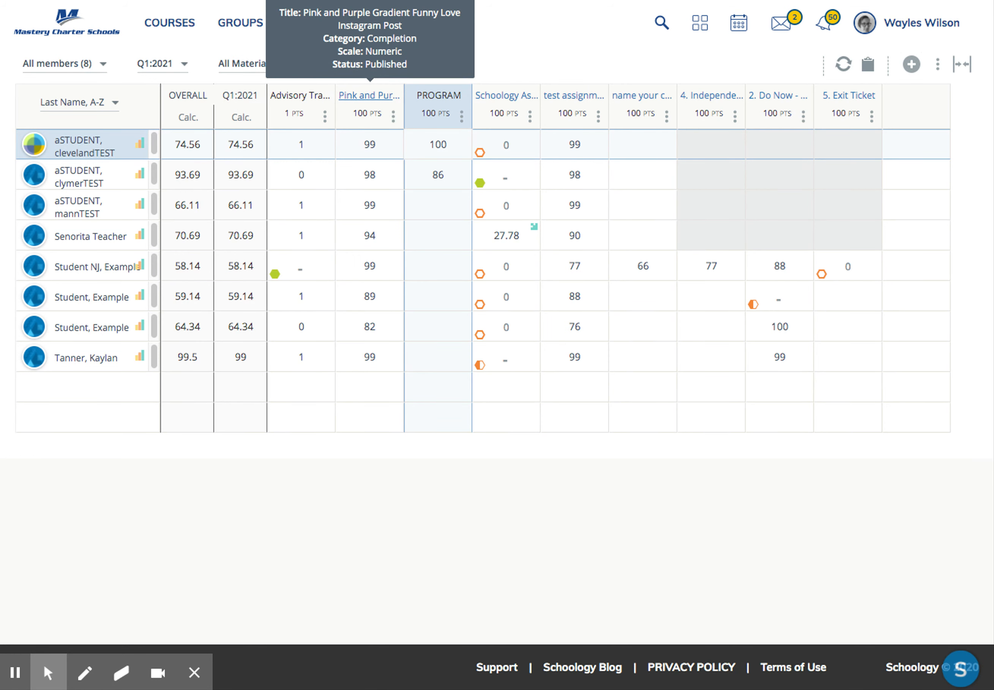
# - View the title, category, scale and status details of the "Pink and Purple Gradient Funny Love Instagram Post" assignment
pyautogui.click(357, 96)
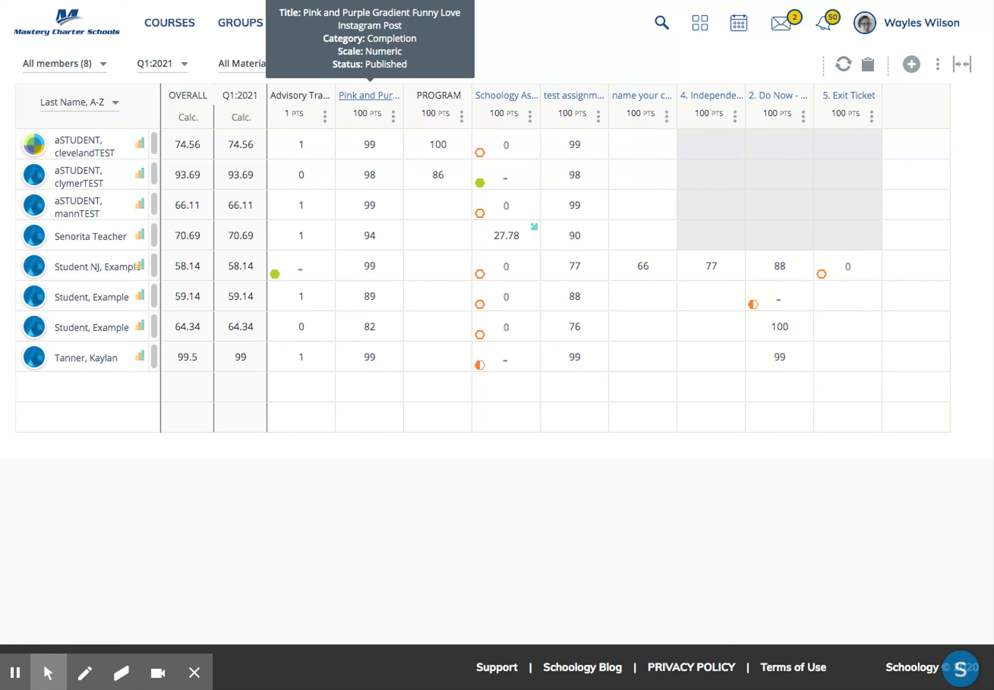